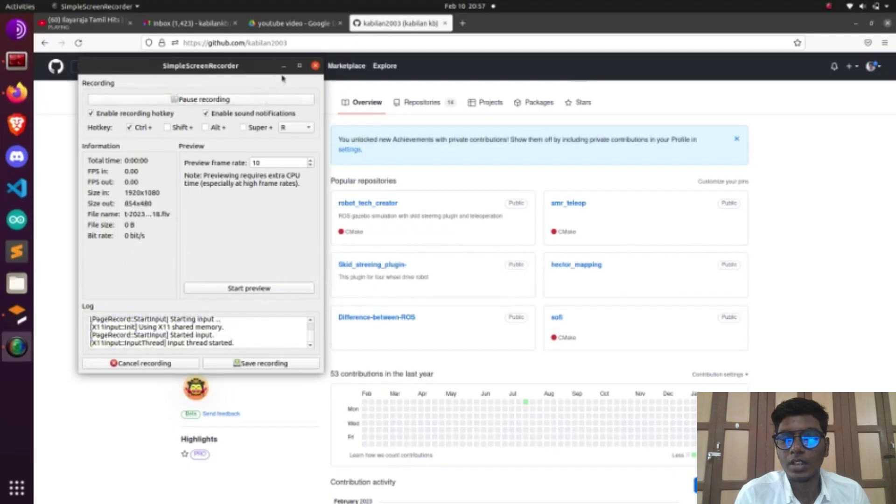
From Repositories, open G_MAPPING and copy its HTTPS clone URL from the Code menu
{"action": "left_click", "coordinate": [429, 100]}
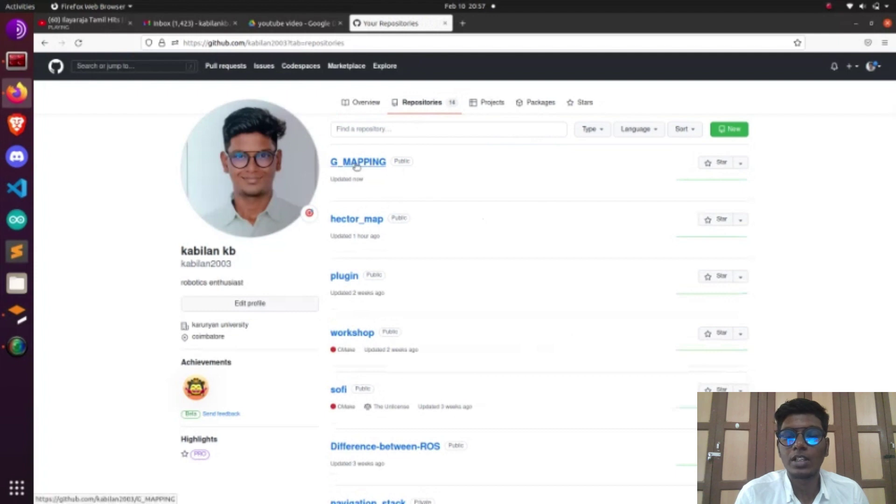
{"action": "left_click", "coordinate": [356, 163]}
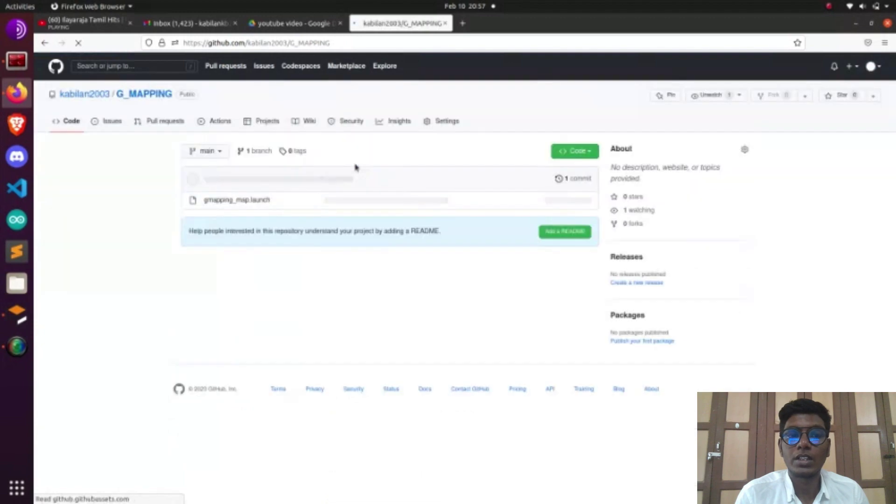
{"action": "left_click", "coordinate": [590, 153]}
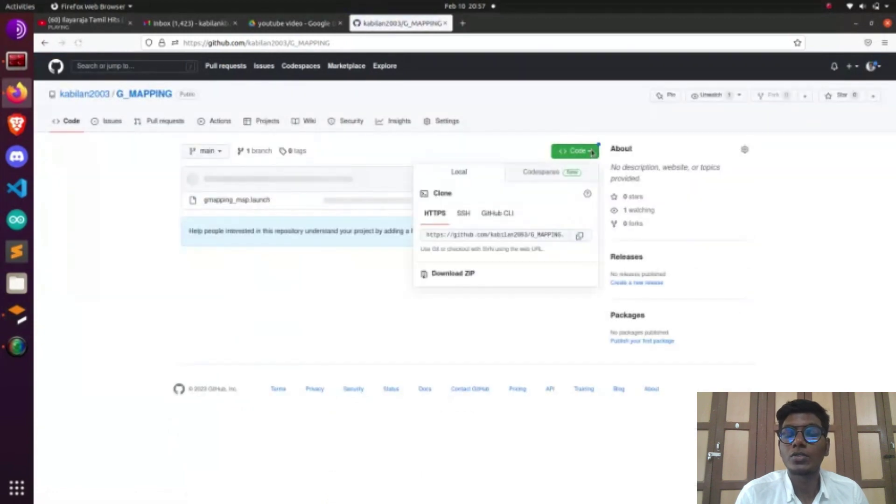
{"action": "left_click", "coordinate": [580, 237]}
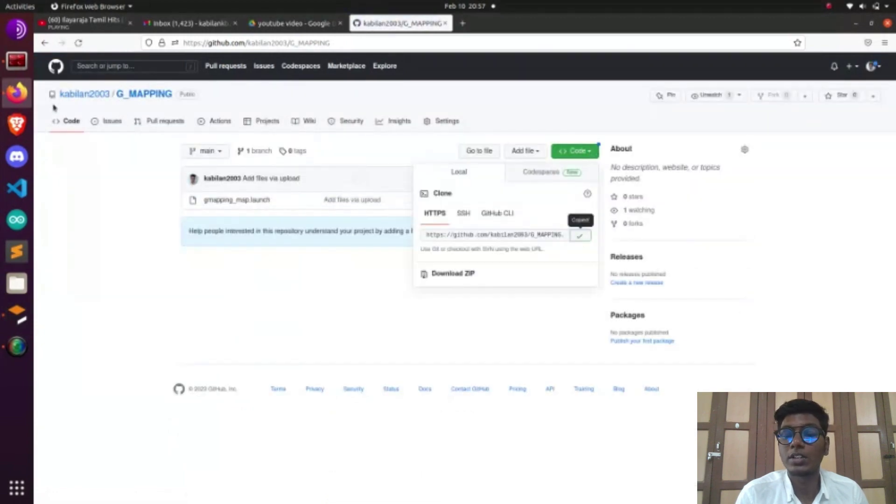
List the map folder, then run git clone with the pasted G_MAPPING URL
{"action": "left_click", "coordinate": [21, 71]}
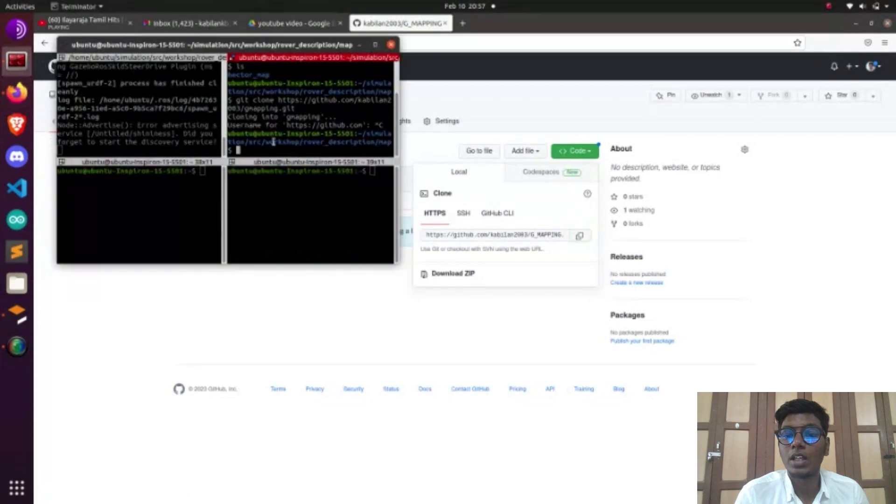
{"action": "type", "text": "LS"}
{"action": "key", "text": "Return"}
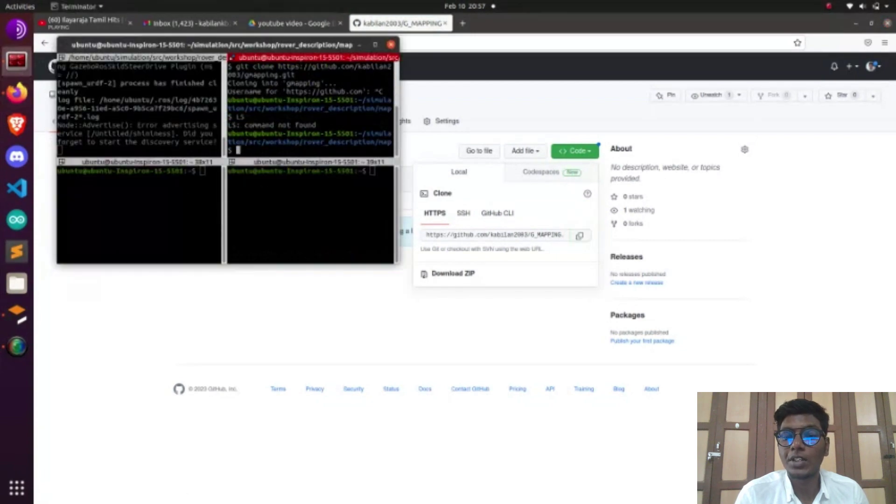
{"action": "type", "text": "ls"}
{"action": "key", "text": "Return"}
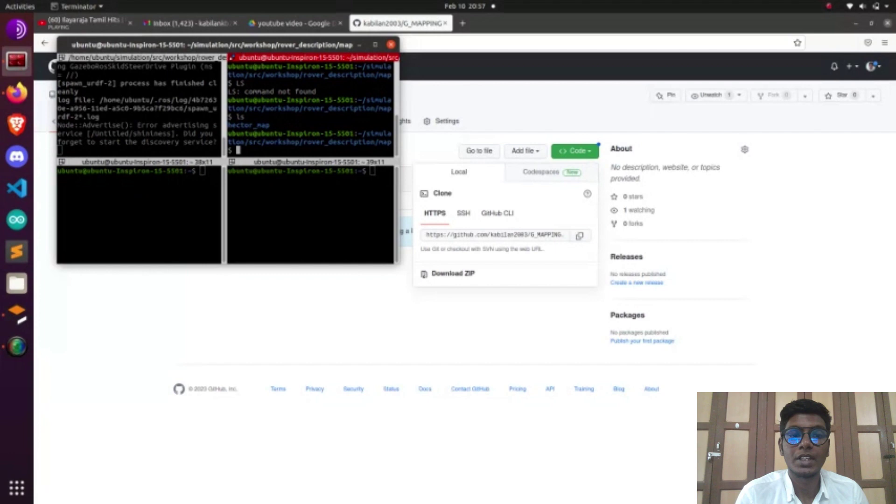
{"action": "type", "text": "cd"}
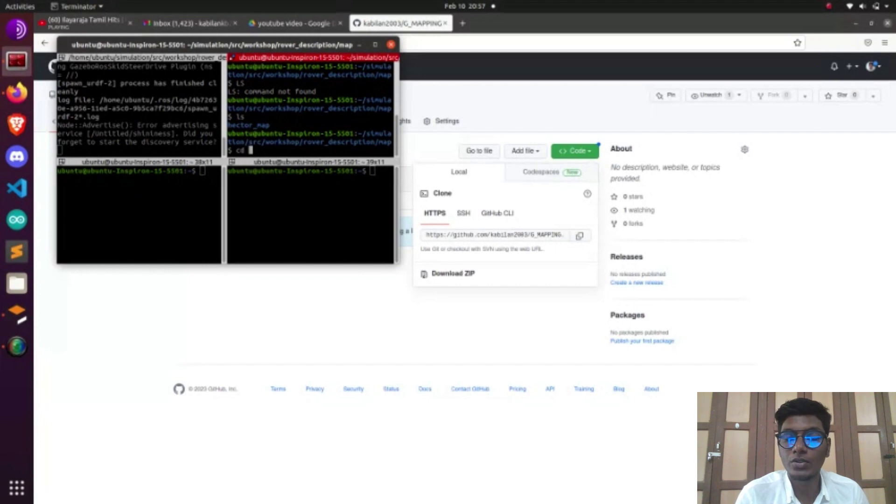
{"action": "key", "text": "BackSpace"}
{"action": "key", "text": "BackSpace"}
{"action": "key", "text": "BackSpace"}
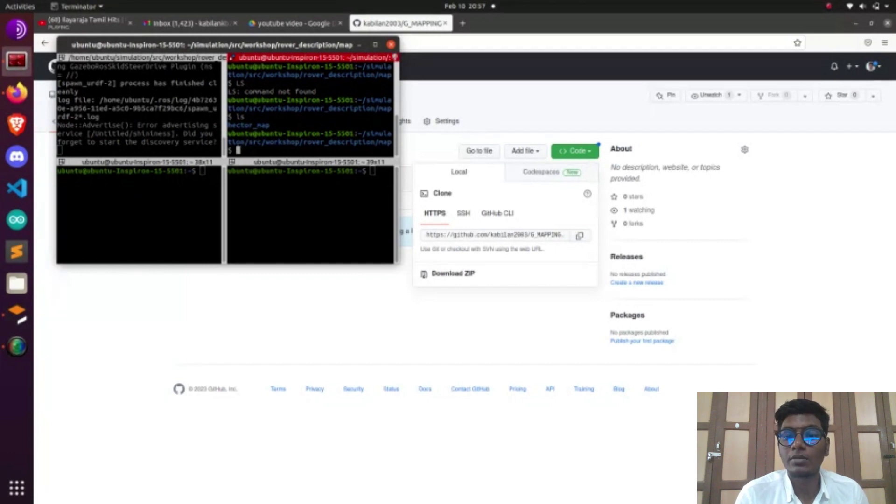
{"action": "type", "text": "git c"}
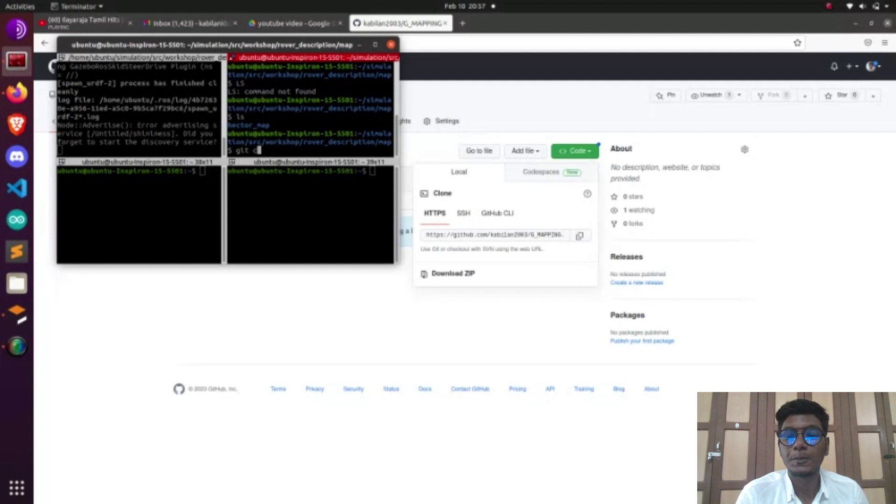
{"action": "type", "text": "lone"}
{"action": "key", "text": "ctrl+shift+v"}
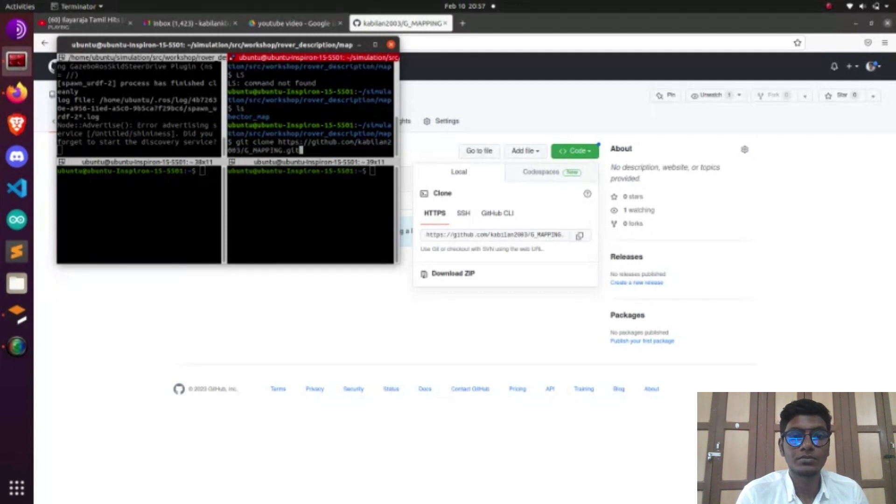
{"action": "key", "text": "Return"}
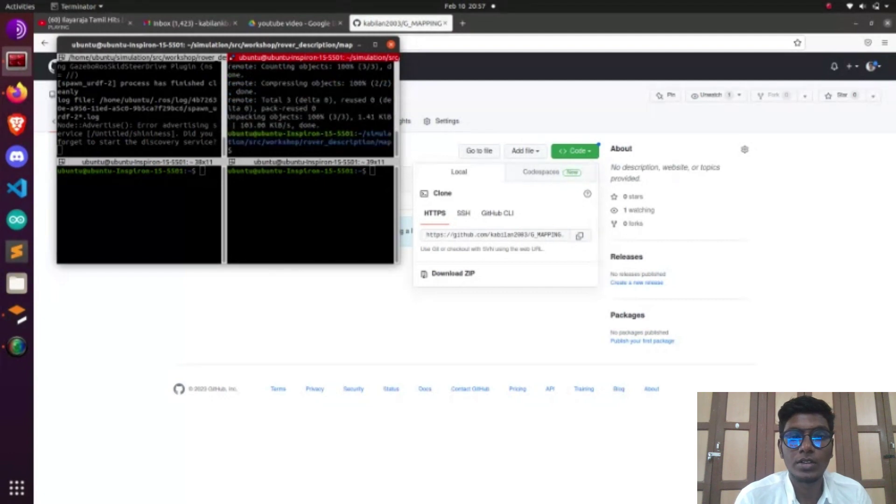
Maximize Terminator, list the map folder, and return to the home directory
{"action": "left_click", "coordinate": [375, 44]}
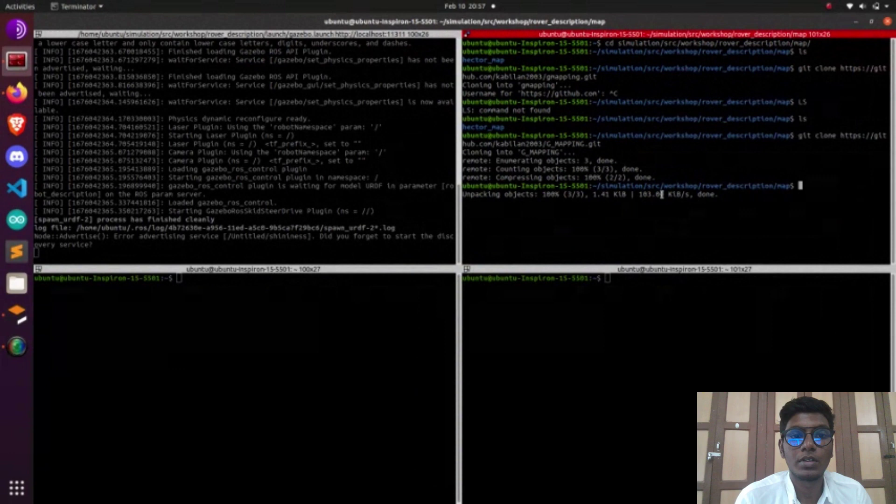
{"action": "type", "text": "ls"}
{"action": "key", "text": "Return"}
{"action": "type", "text": "cd"}
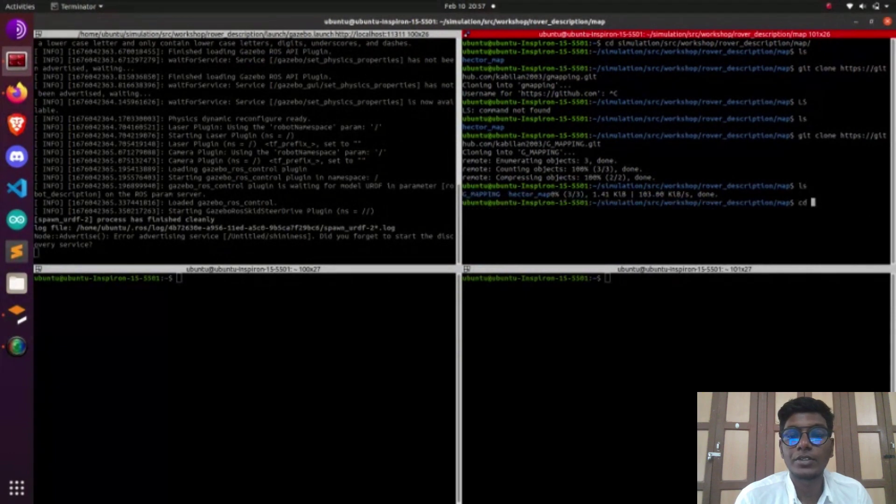
{"action": "key", "text": "BackSpace"}
{"action": "key", "text": "BackSpace"}
{"action": "type", "text": "ls"}
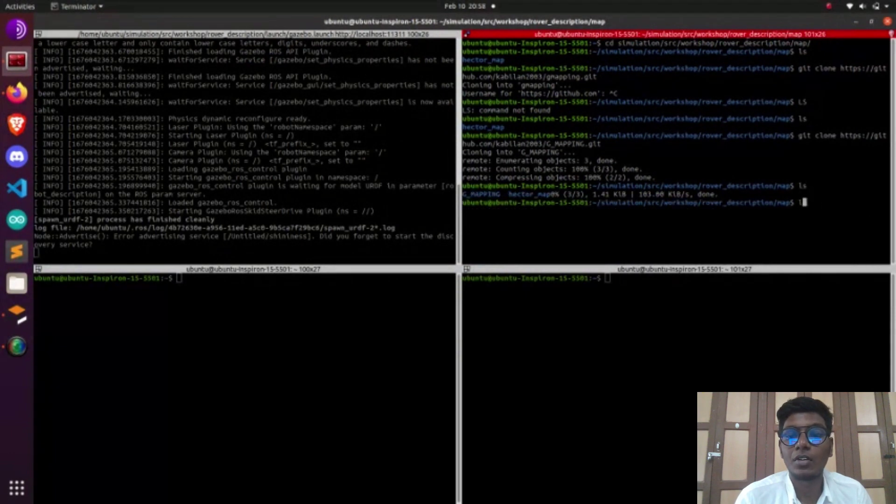
{"action": "key", "text": "Return"}
{"action": "type", "text": "cd"}
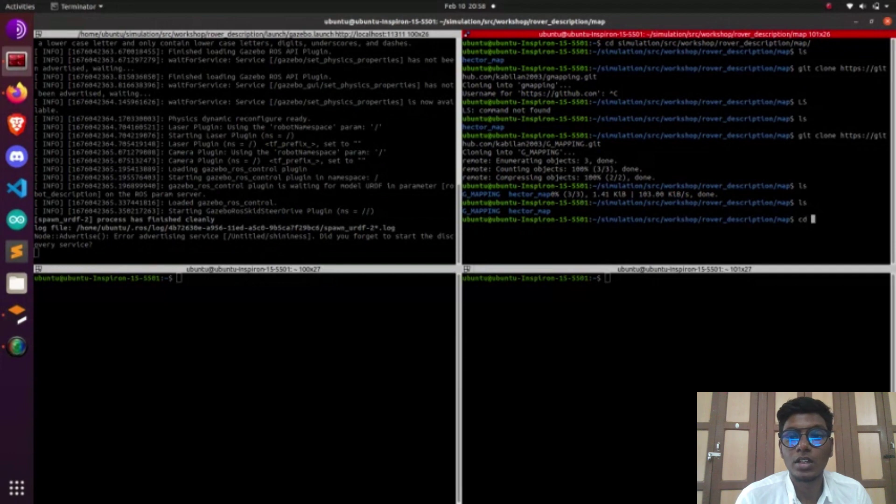
{"action": "key", "text": "Return"}
Build the ~/simulation workspace with catkin_make
{"action": "type", "text": "cd simu"}
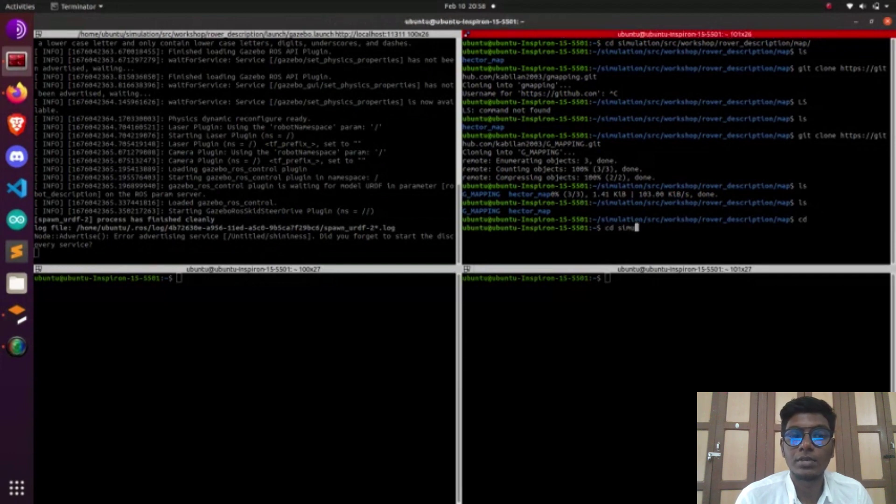
{"action": "key", "text": "Tab"}
{"action": "key", "text": "Return"}
{"action": "type", "text": "cat"}
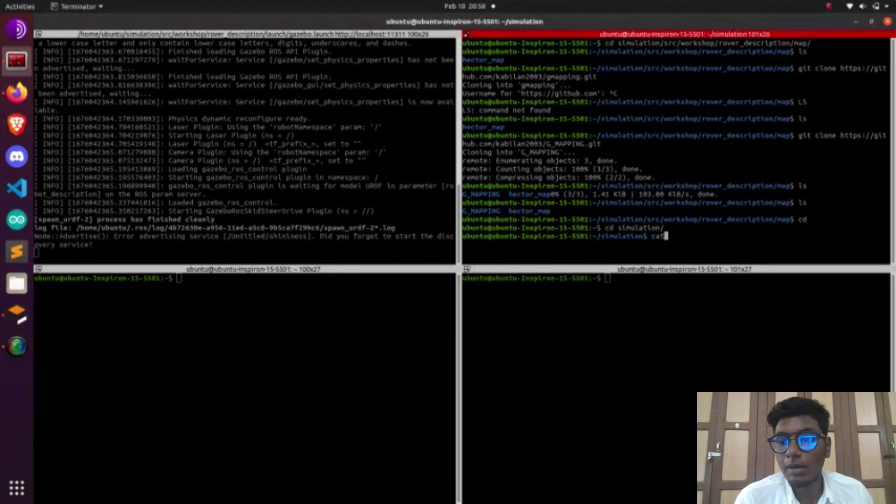
{"action": "type", "text": "kin_make"}
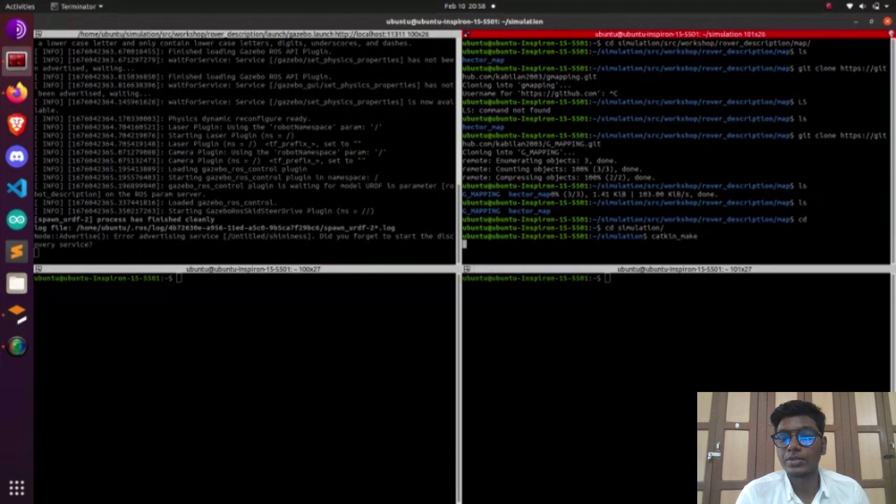
{"action": "key", "text": "Return"}
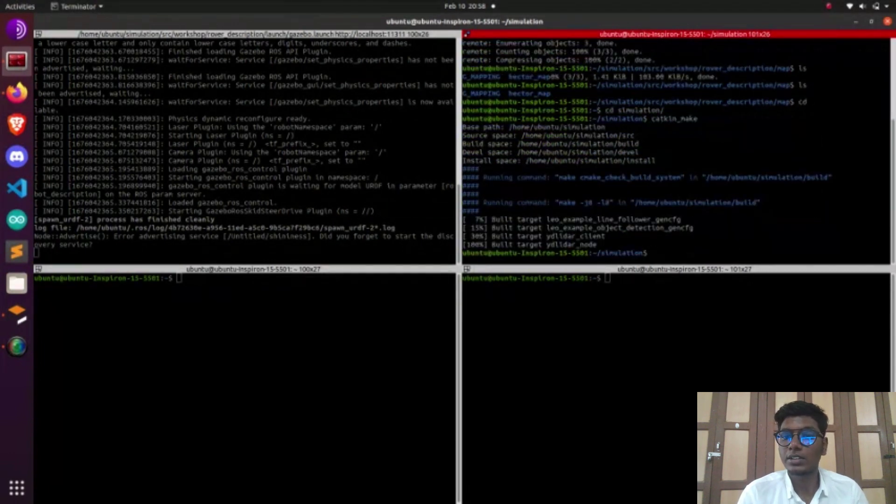
Go to src/workshop/rover_description/map and list its G_MAPPING and hector_map folders
{"action": "type", "text": "cd s"}
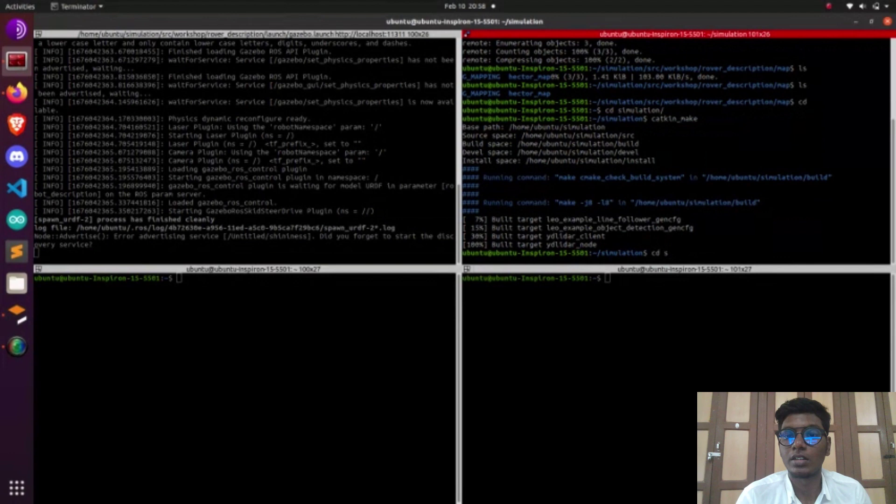
{"action": "key", "text": "Tab"}
{"action": "type", "text": "w"}
{"action": "key", "text": "Tab"}
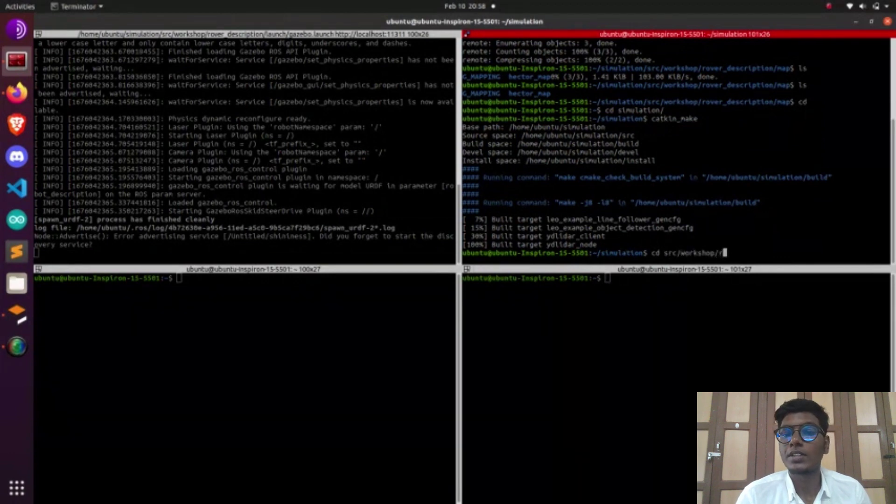
{"action": "type", "text": "r"}
{"action": "key", "text": "Tab"}
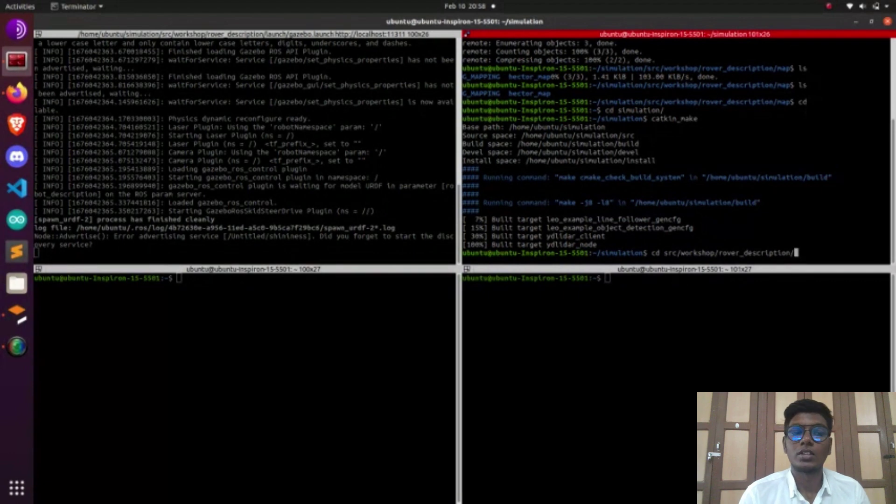
{"action": "type", "text": "m"}
{"action": "key", "text": "Tab"}
{"action": "key", "text": "Return"}
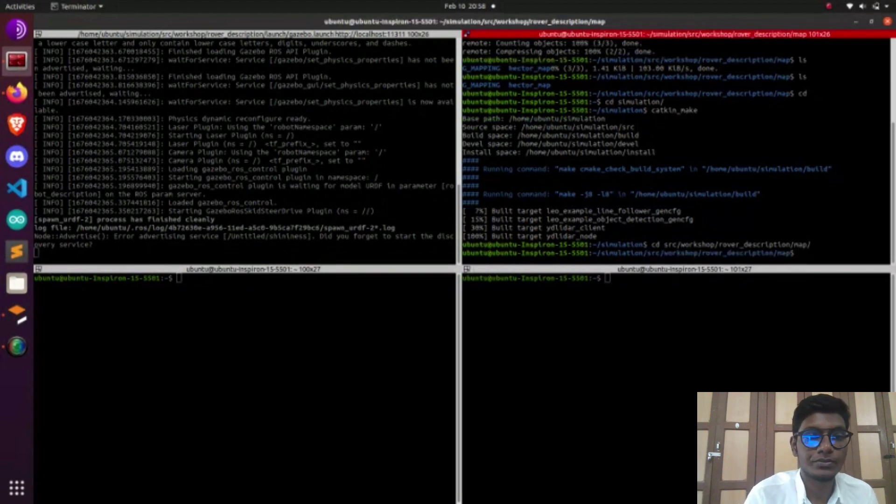
{"action": "type", "text": "ls"}
{"action": "key", "text": "Return"}
Run 'roslaunch rover_description display.launch' in the bottom-left pane
{"action": "left_click", "coordinate": [352, 280]}
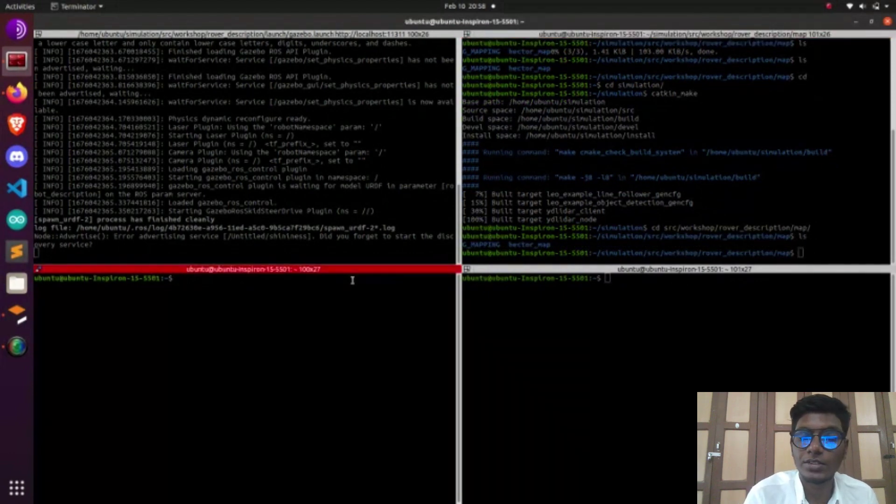
{"action": "type", "text": "roslaun"}
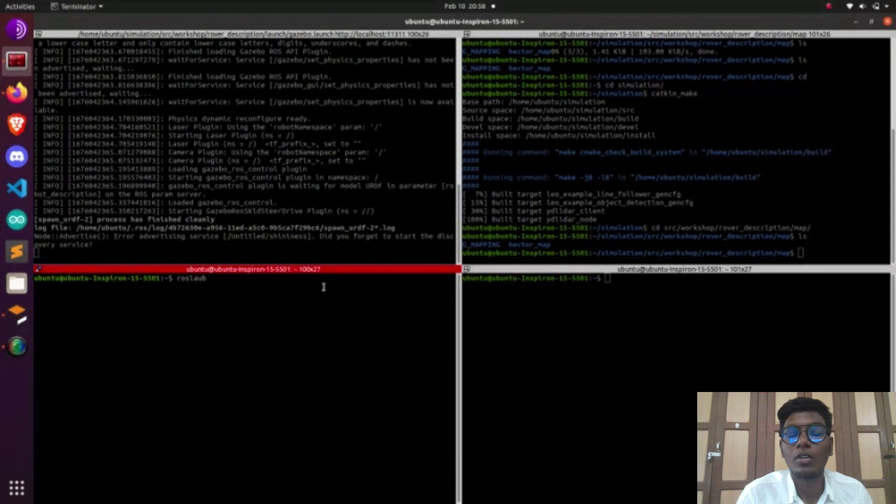
{"action": "key", "text": "BackSpace"}
{"action": "type", "text": "nch"}
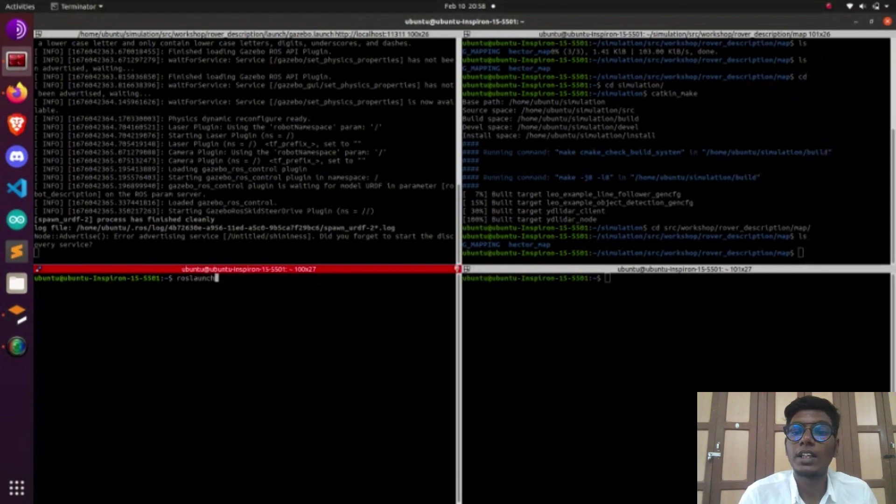
{"action": "type", "text": " rov"}
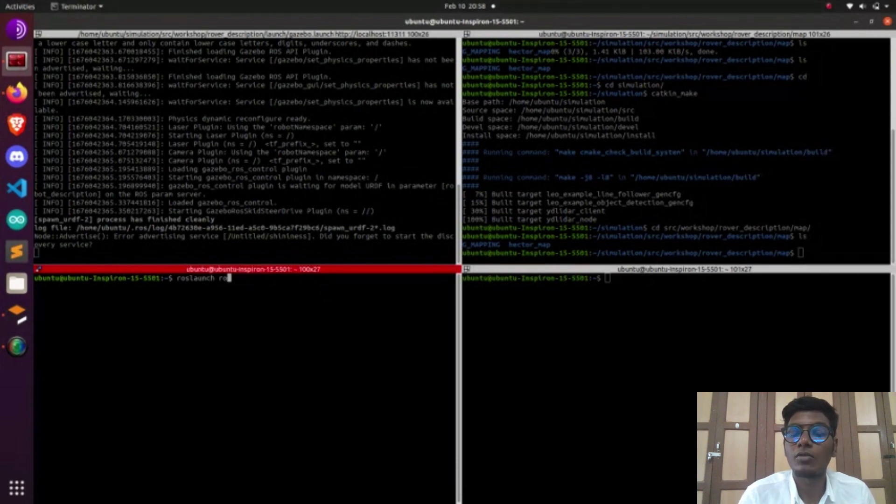
{"action": "key", "text": "Tab"}
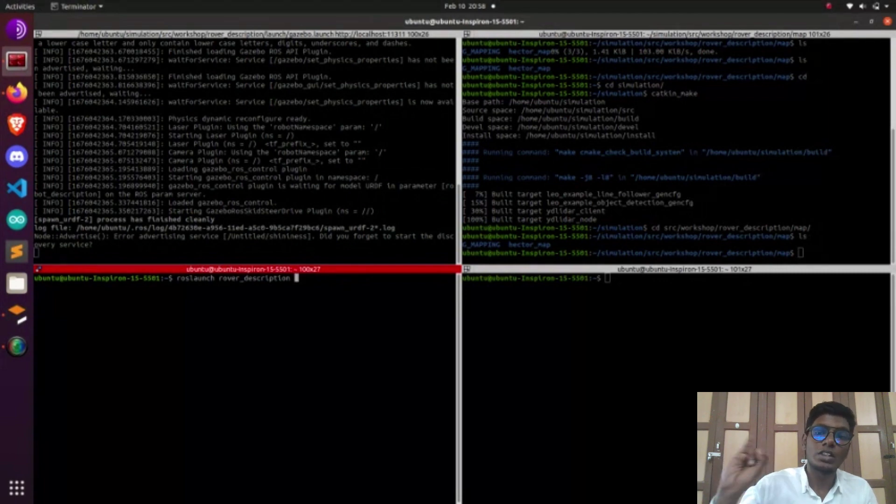
{"action": "type", "text": "disp"}
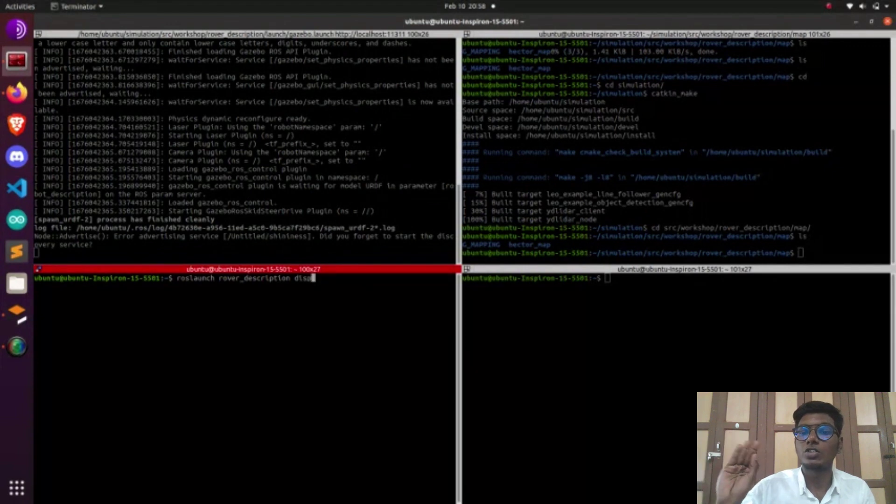
{"action": "key", "text": "Tab"}
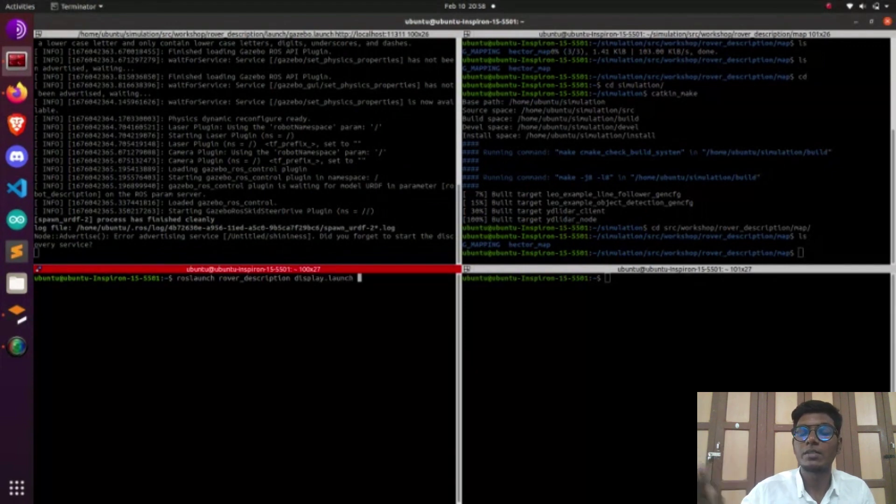
{"action": "key", "text": "Return"}
{"action": "key", "text": "Tab"}
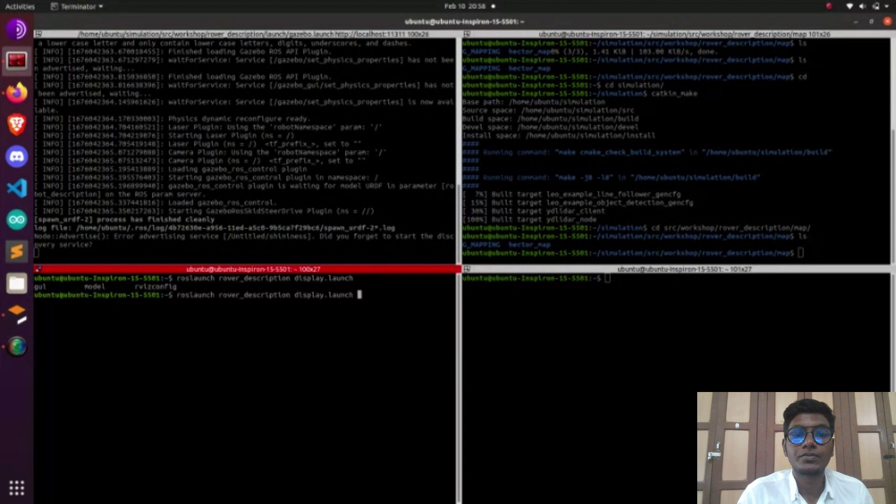
{"action": "key", "text": "Return"}
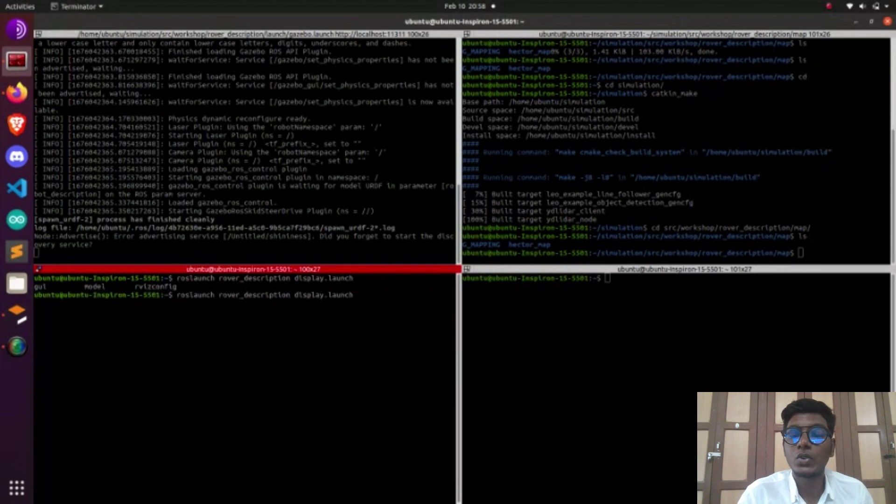
{"action": "left_click", "coordinate": [648, 203]}
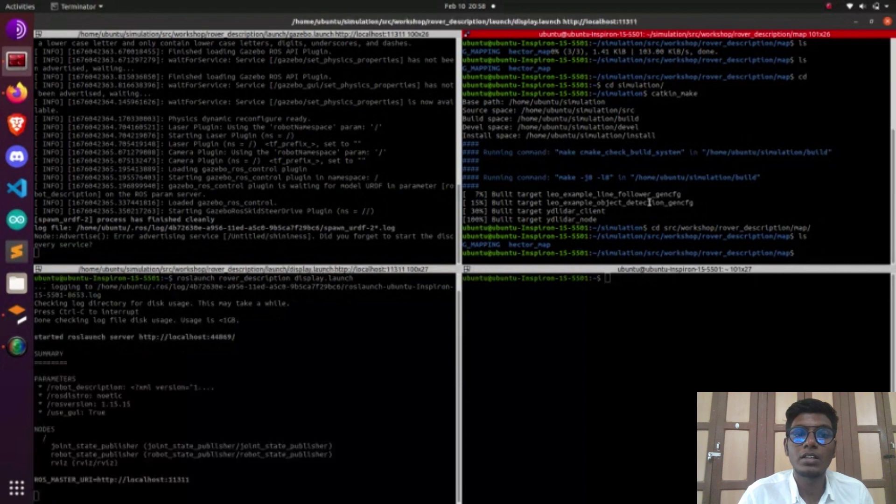
{"action": "type", "text": "cd gmap"}
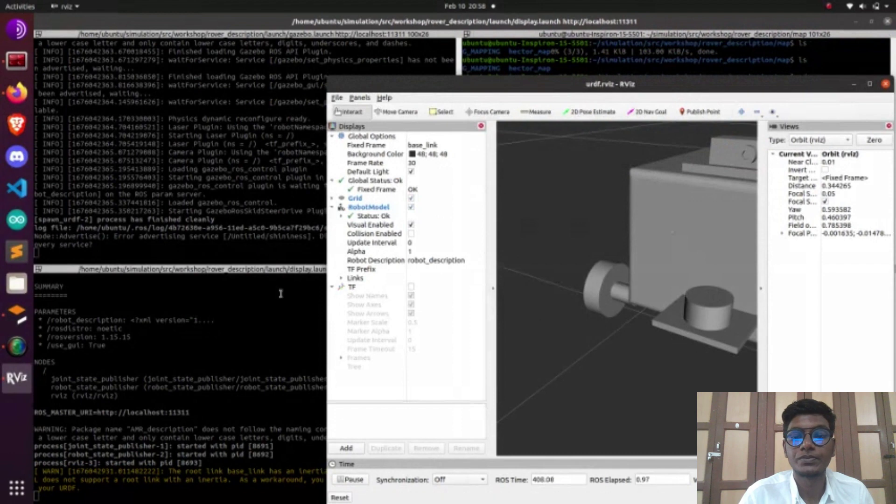
Enter the G_MAPPING folder and list its files
{"action": "left_click", "coordinate": [280, 293]}
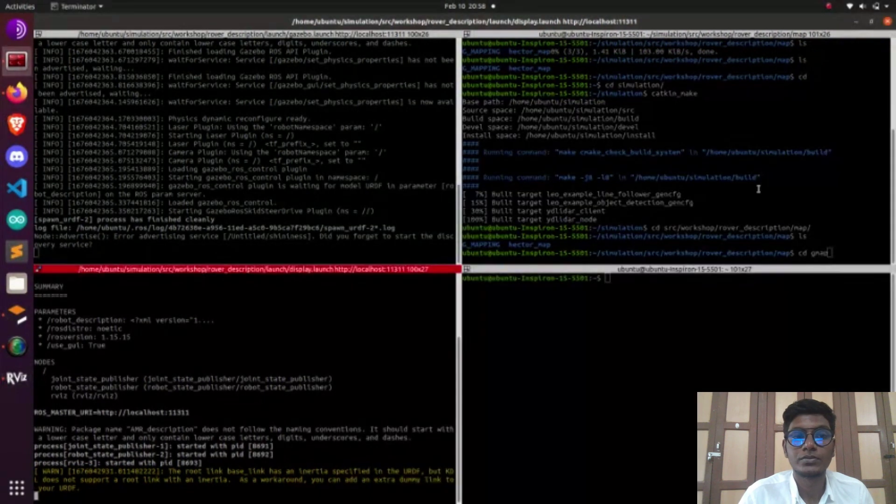
{"action": "left_click", "coordinate": [758, 188]}
{"action": "key", "text": "BackSpace"}
{"action": "key", "text": "BackSpace"}
{"action": "key", "text": "BackSpace"}
{"action": "key", "text": "BackSpace"}
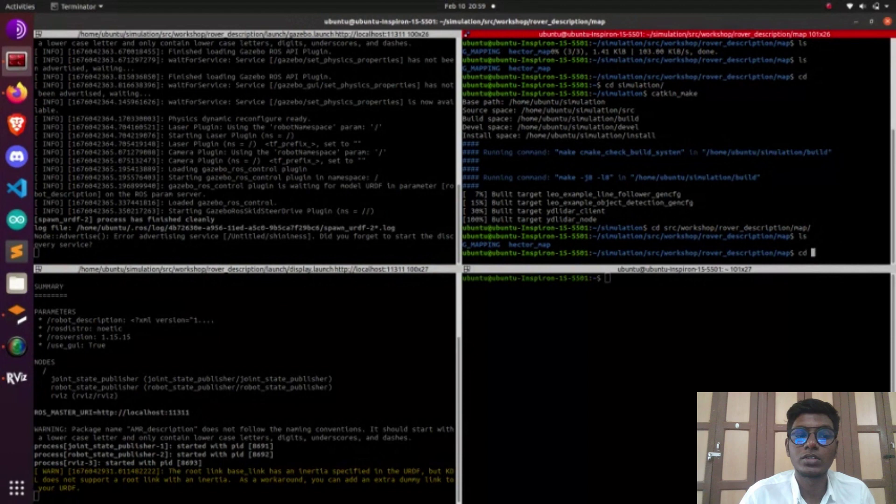
{"action": "type", "text": "G"}
{"action": "key", "text": "Tab"}
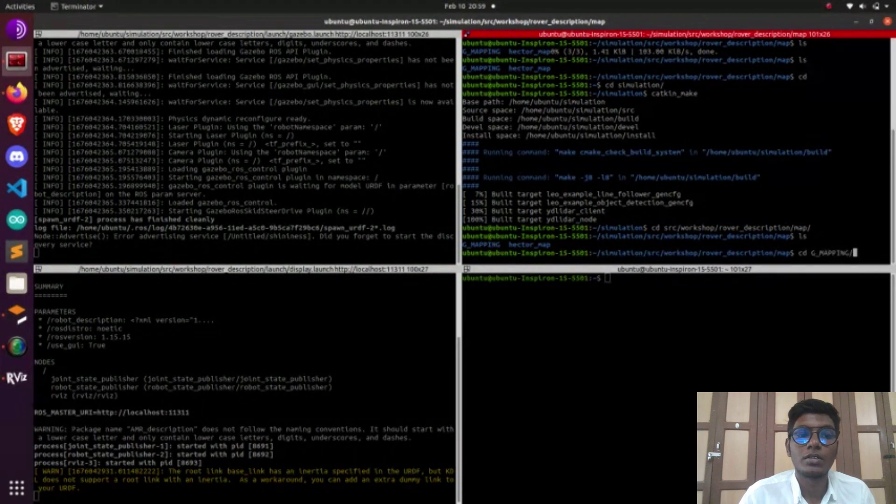
{"action": "key", "text": "Return"}
{"action": "type", "text": "ls"}
{"action": "key", "text": "Return"}
Run 'roslaunch gmapping_map.launch'
{"action": "type", "text": "c"}
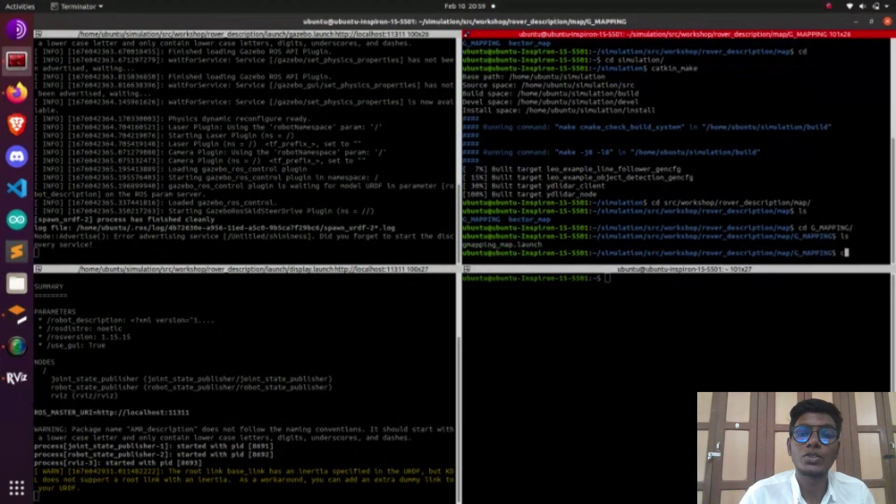
{"action": "type", "text": "osla"}
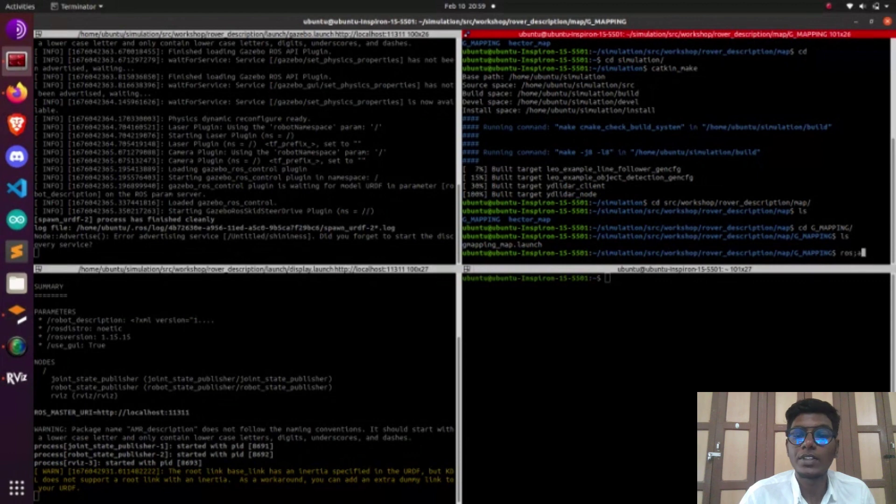
{"action": "key", "text": "BackSpace"}
{"action": "key", "text": "BackSpace"}
{"action": "key", "text": "BackSpace"}
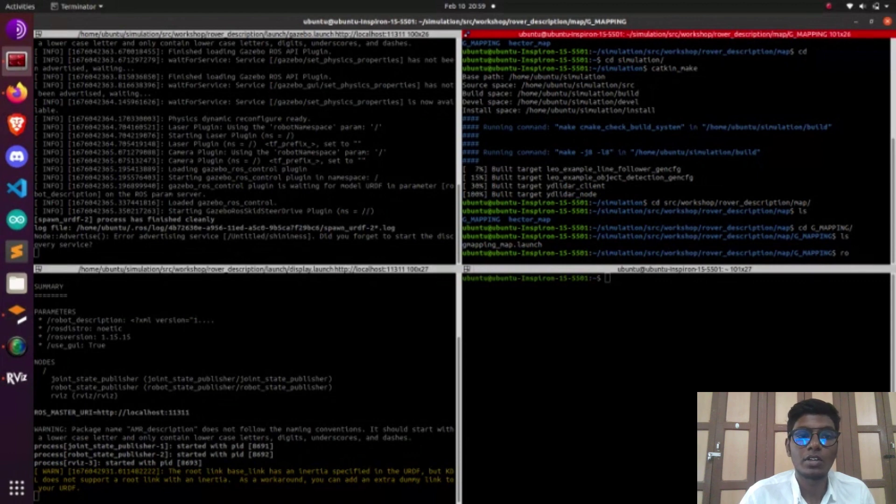
{"action": "type", "text": "slaunch"}
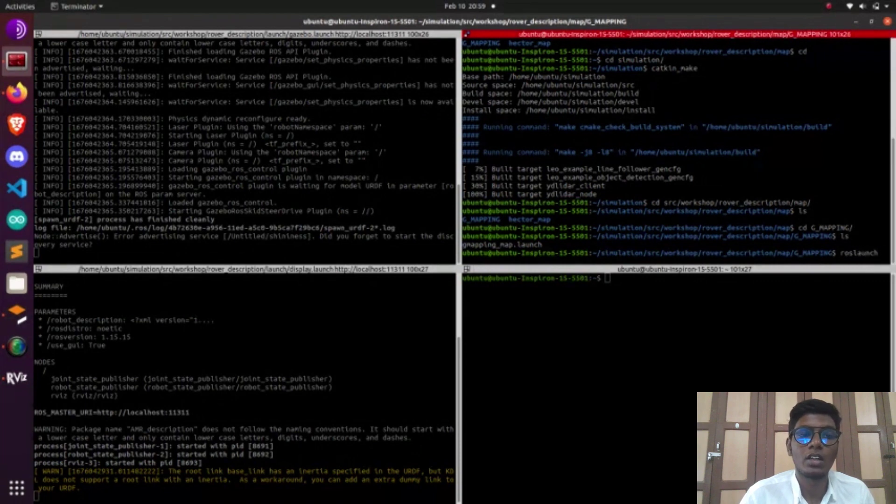
{"action": "type", "text": " gmapping"}
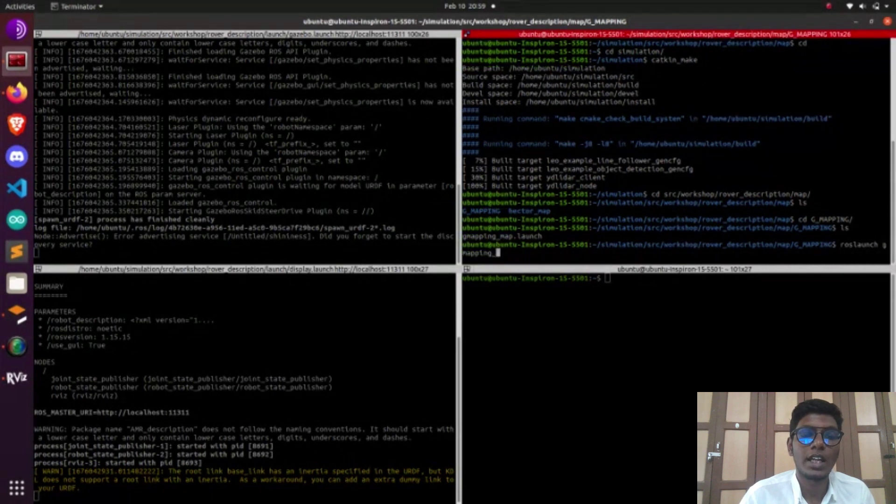
{"action": "type", "text": "_"}
{"action": "key", "text": "Tab"}
{"action": "key", "text": "Return"}
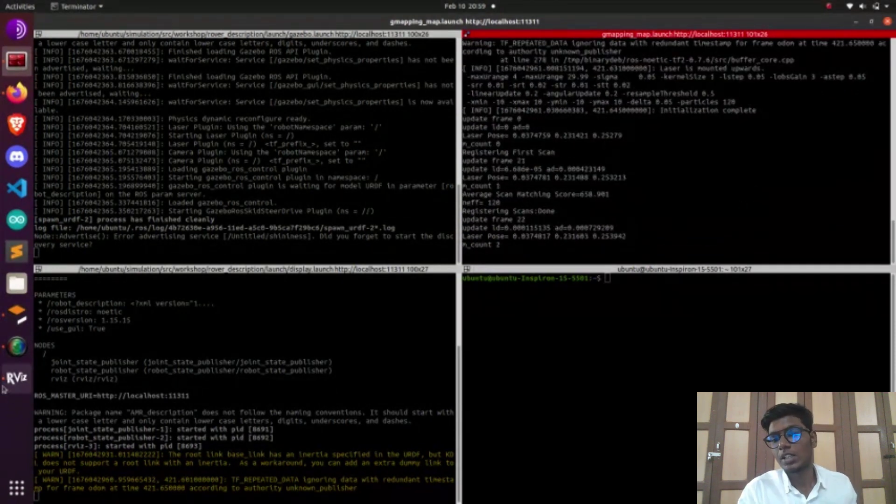
Maximize RViz, zoom out, and enable the TF display
{"action": "left_click", "coordinate": [17, 377]}
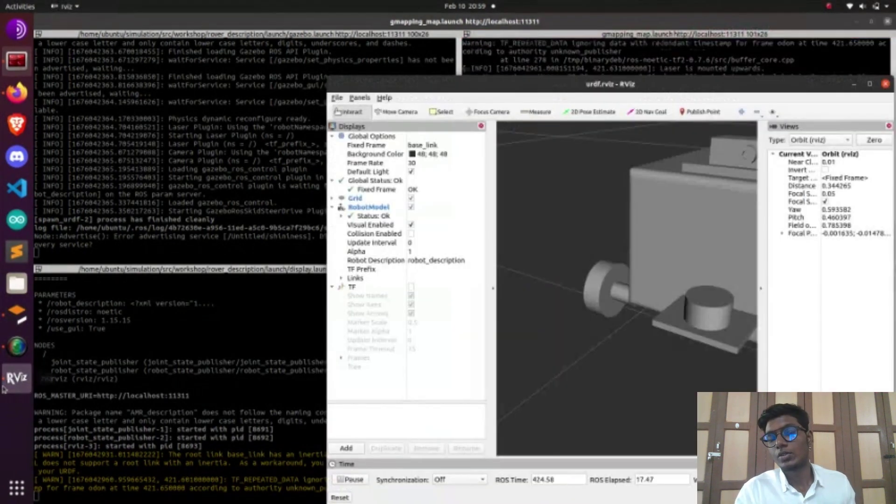
{"action": "left_click", "coordinate": [869, 84]}
{"action": "right_click_drag", "start_coordinate": [490, 270], "coordinate": [463, 400]}
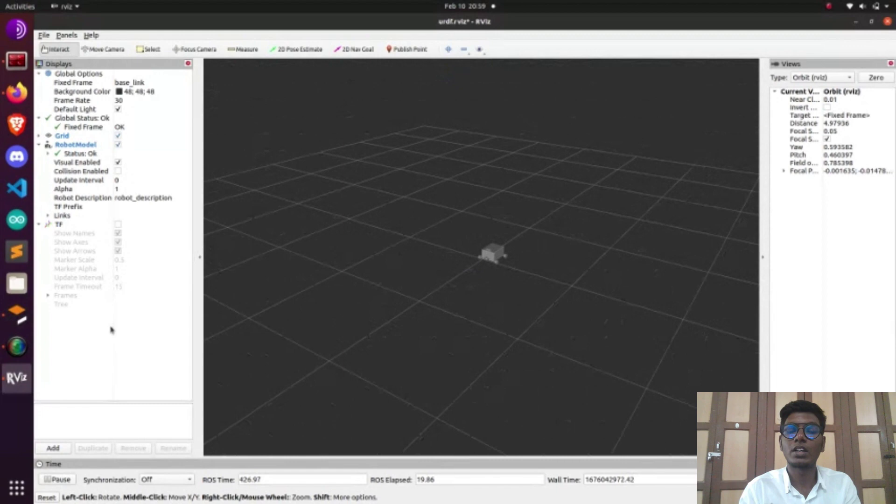
{"action": "left_click", "coordinate": [118, 224]}
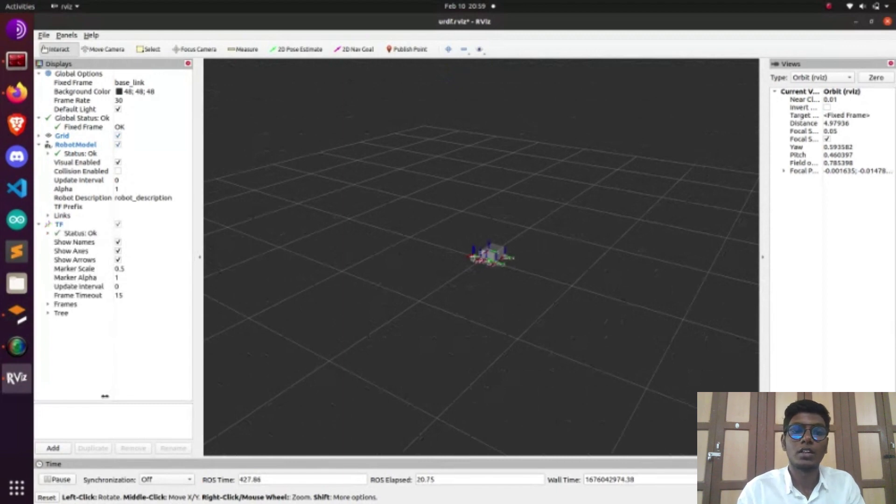
Add a Map display for the /map topic
{"action": "left_click", "coordinate": [53, 448]}
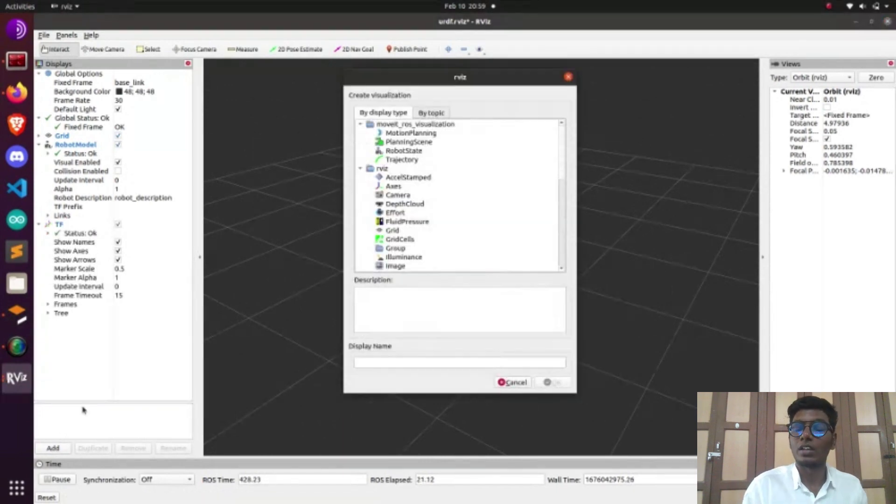
{"action": "left_click", "coordinate": [439, 113]}
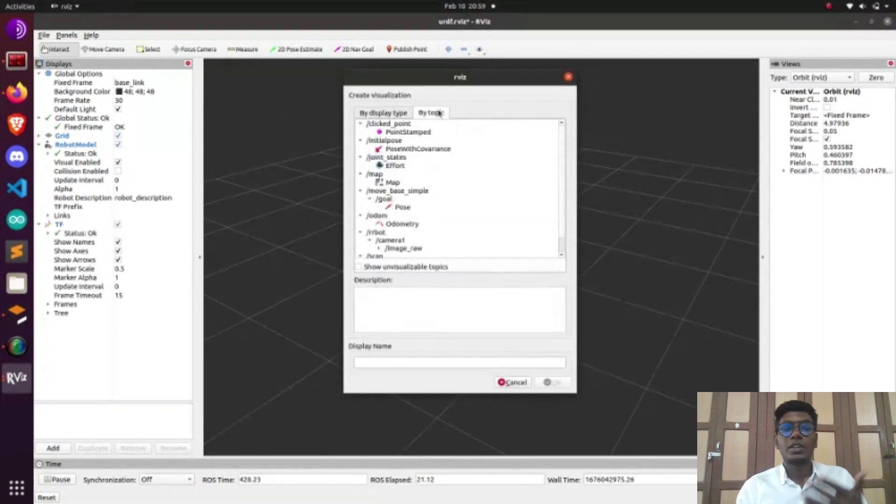
{"action": "double_click", "coordinate": [391, 182]}
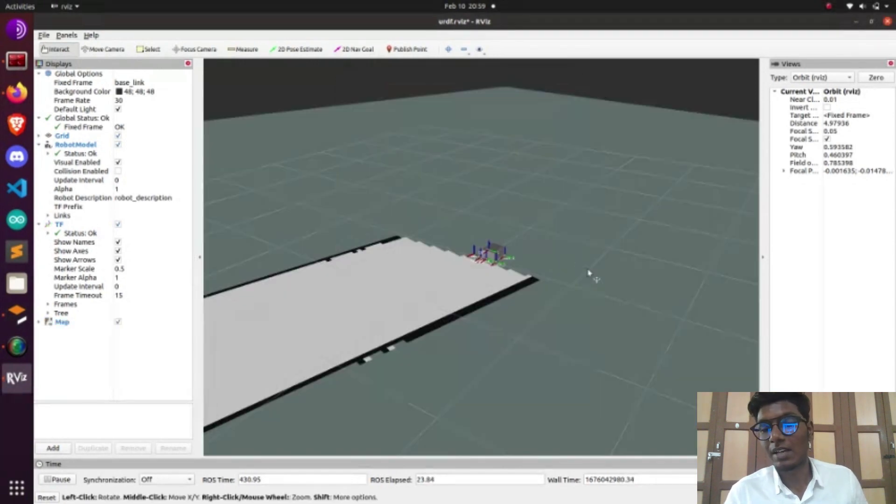
{"action": "left_click_drag", "start_coordinate": [588, 273], "coordinate": [380, 262]}
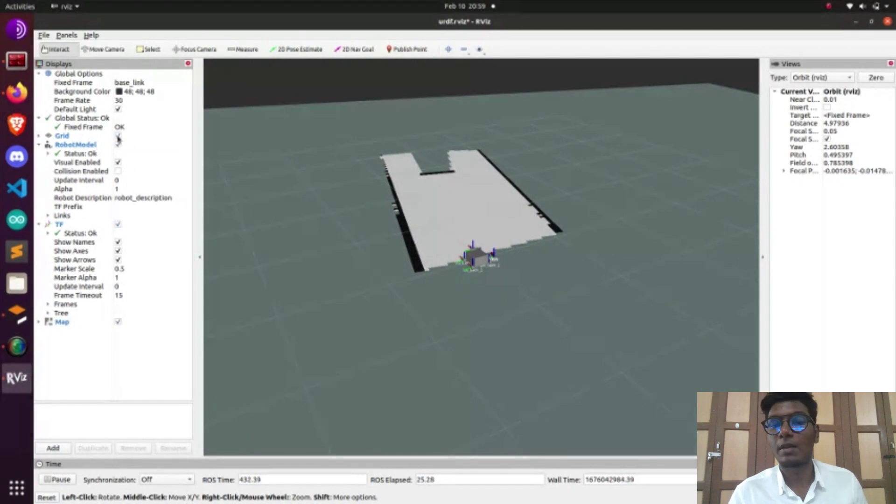
Toggle Default Light off and on, then hide the Grid display
{"action": "left_click", "coordinate": [119, 111]}
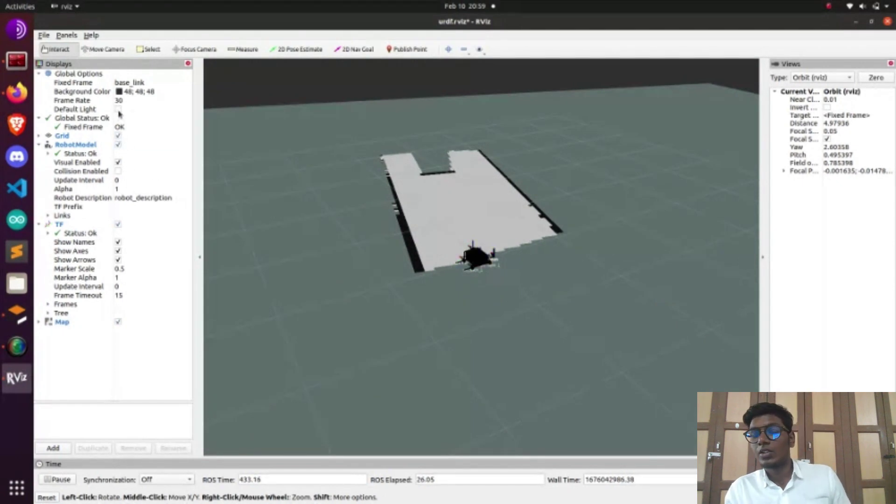
{"action": "left_click", "coordinate": [119, 111]}
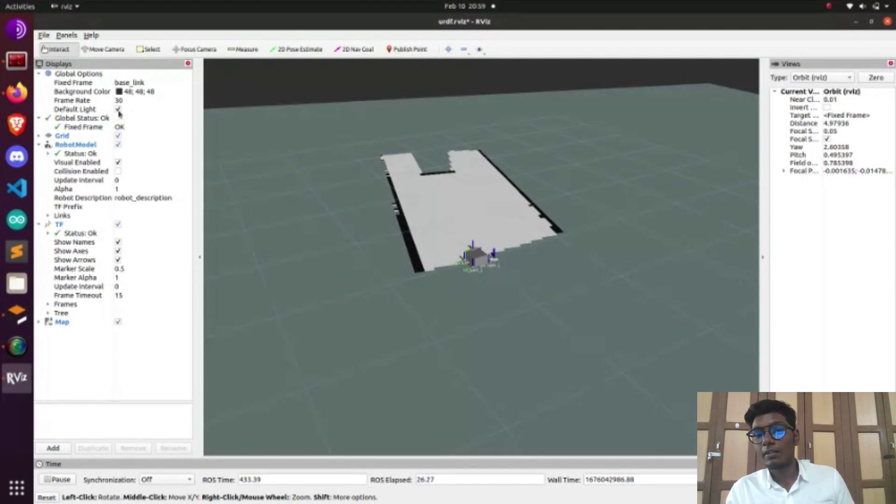
{"action": "left_click", "coordinate": [118, 134]}
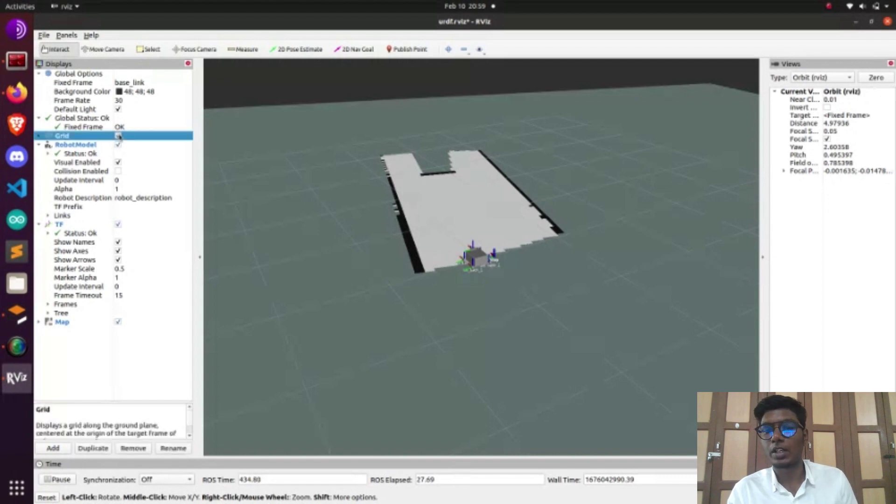
{"action": "left_click", "coordinate": [118, 136]}
{"action": "left_click_drag", "start_coordinate": [340, 285], "coordinate": [455, 279]}
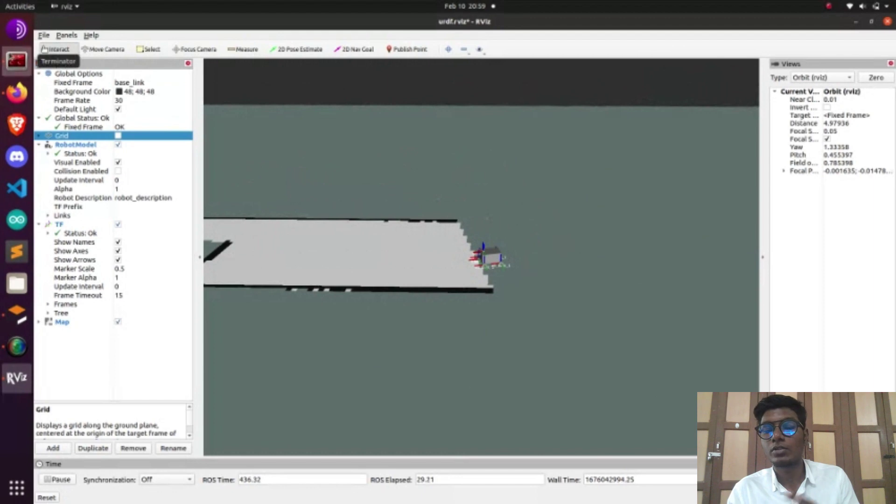
Start teleop_twist_keyboard with rosrun, then rotate the Gazebo view to see the rover
{"action": "left_click", "coordinate": [17, 61]}
{"action": "left_click", "coordinate": [561, 439]}
{"action": "type", "text": "ros"}
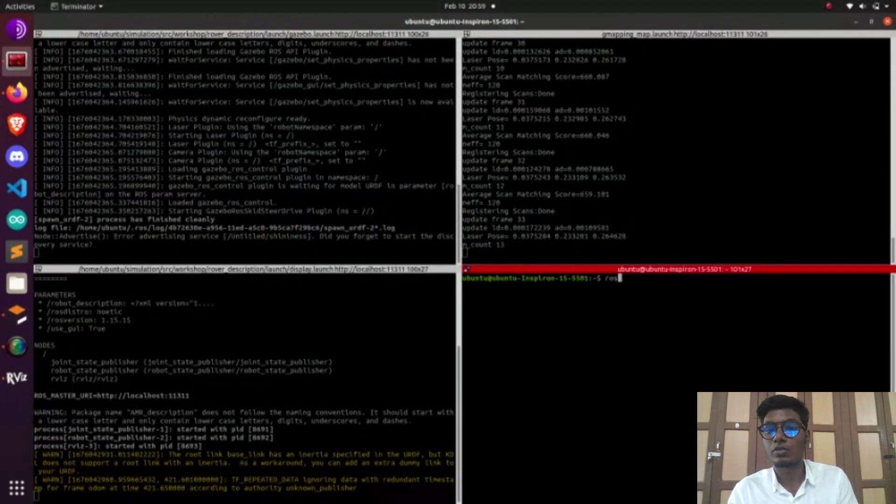
{"action": "type", "text": "run"}
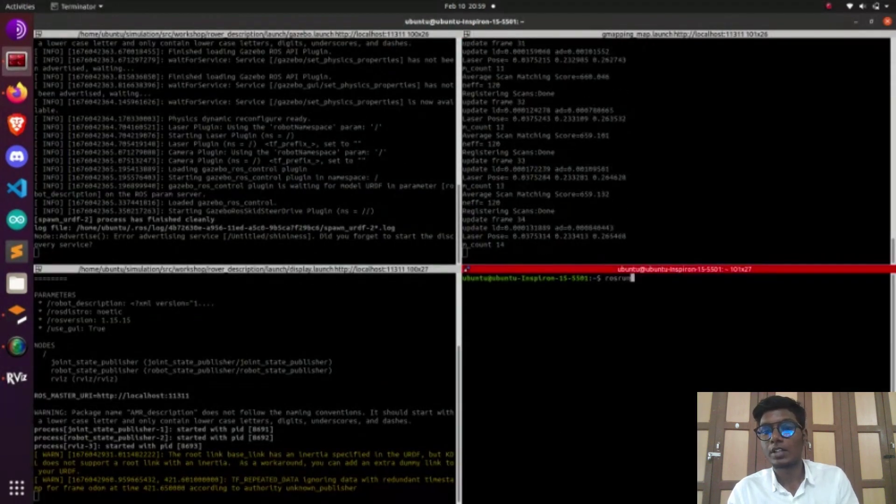
{"action": "key", "text": "BackSpace"}
{"action": "key", "text": "BackSpace"}
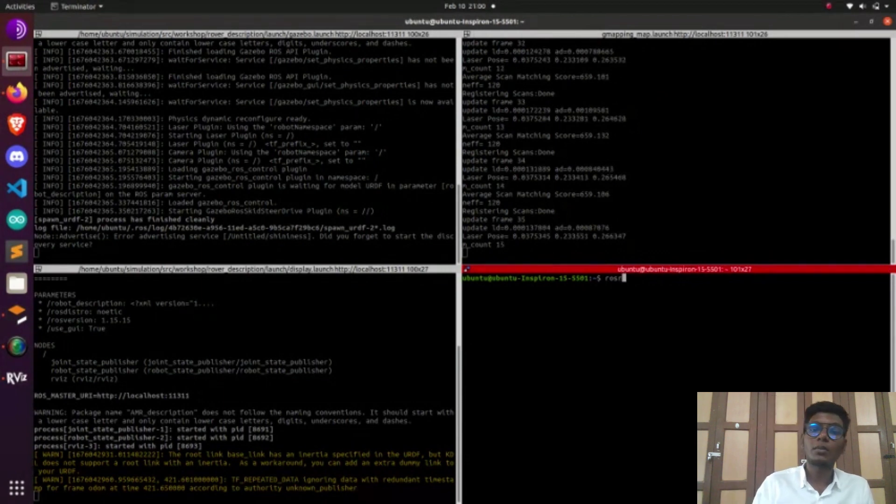
{"action": "type", "text": "un "}
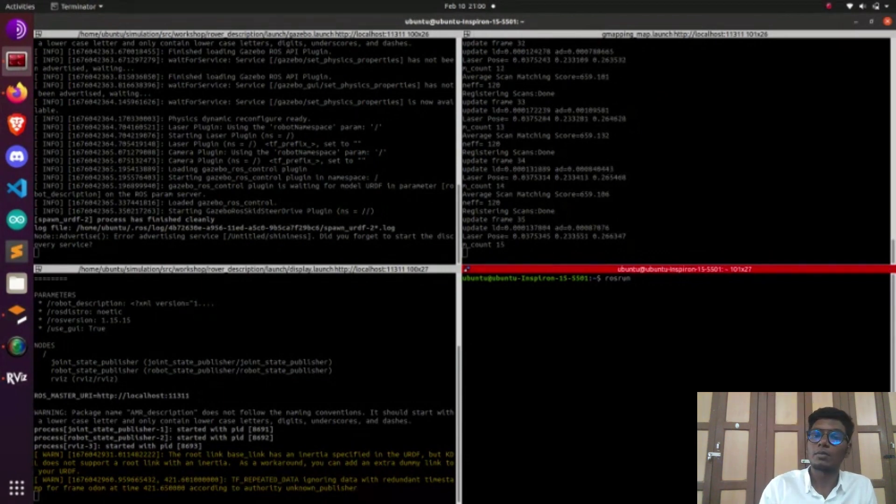
{"action": "type", "text": "teleop_twist_"}
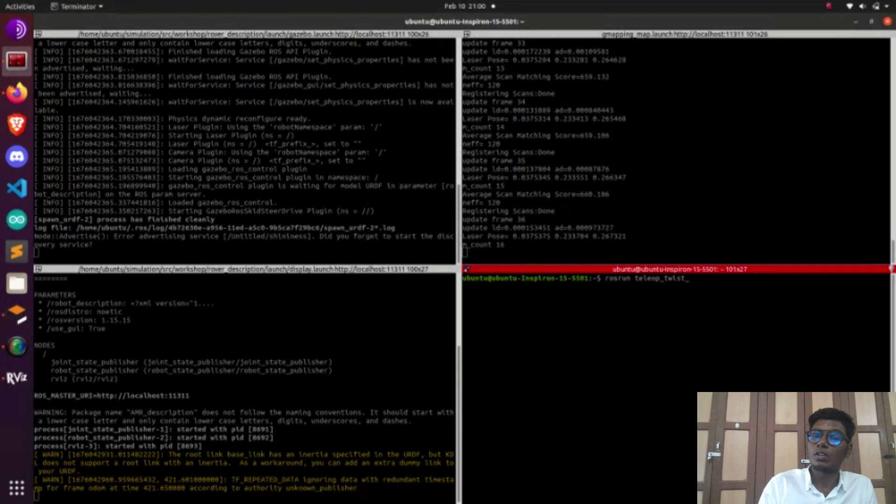
{"action": "key", "text": "Tab"}
{"action": "key", "text": "Tab"}
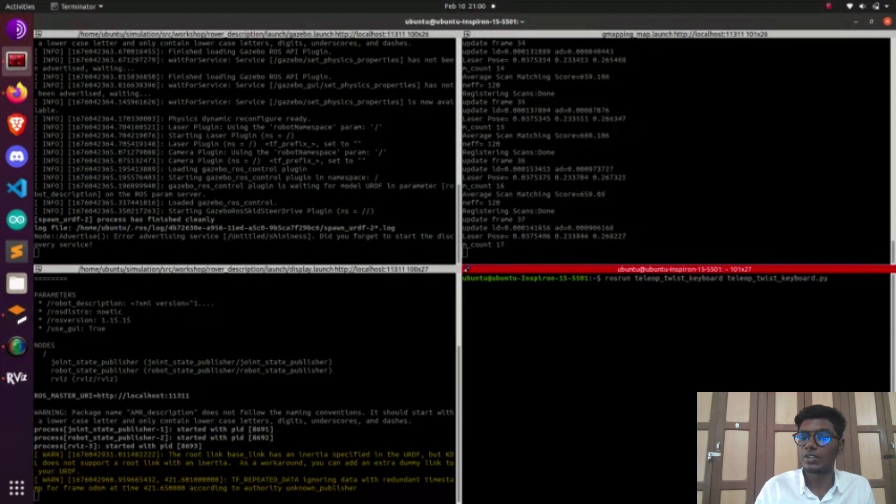
{"action": "key", "text": "Return"}
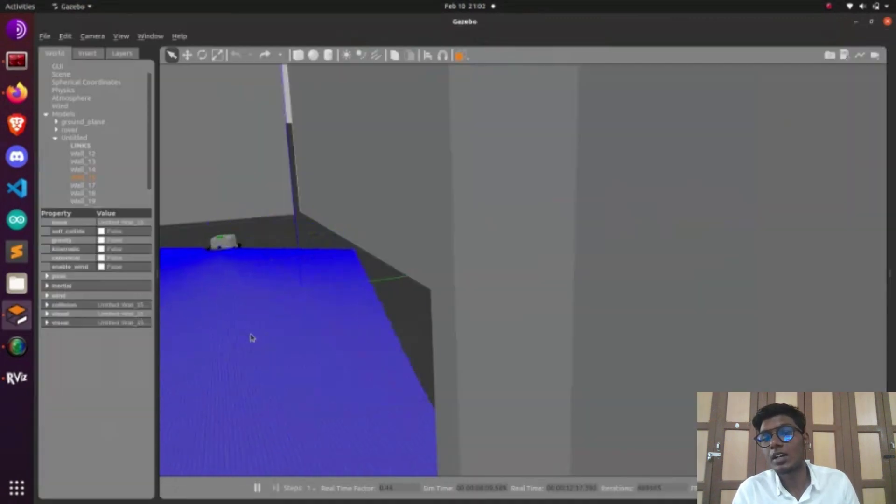
{"action": "middle_click_drag", "start_coordinate": [250, 336], "coordinate": [245, 280]}
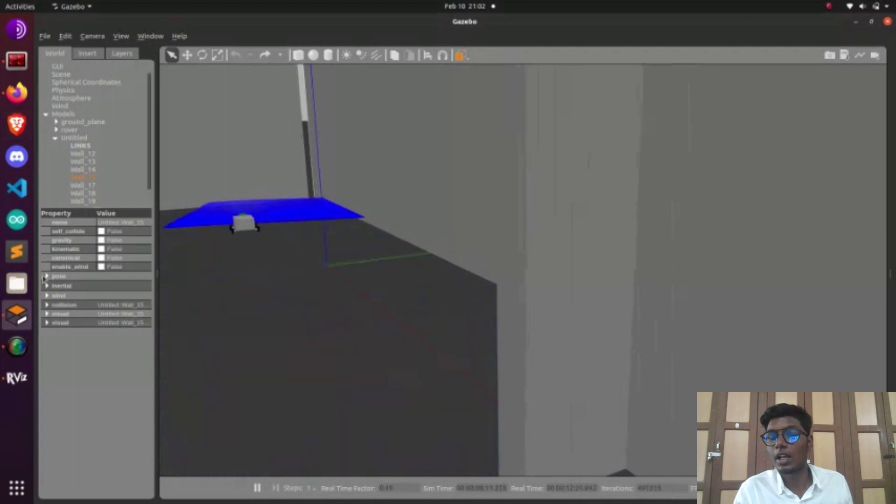
Check the map in RViz, then stop teleop_twist_keyboard with Ctrl+C
{"action": "left_click", "coordinate": [27, 379]}
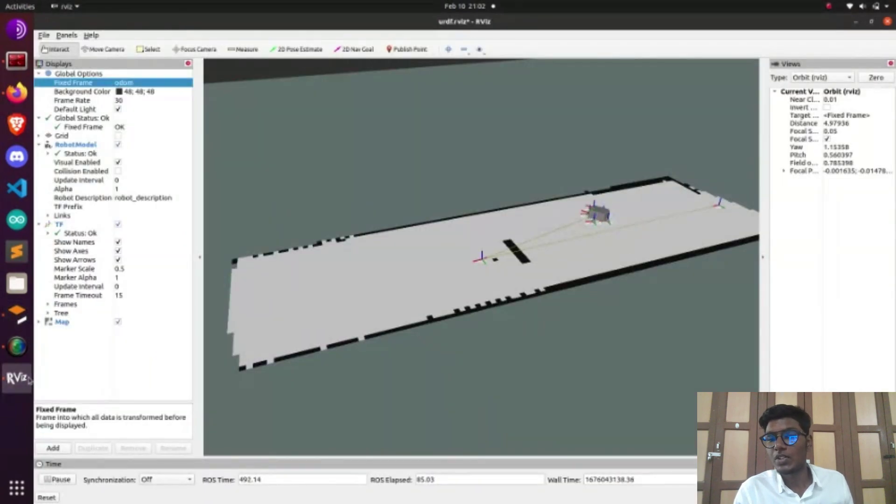
{"action": "left_click", "coordinate": [17, 59]}
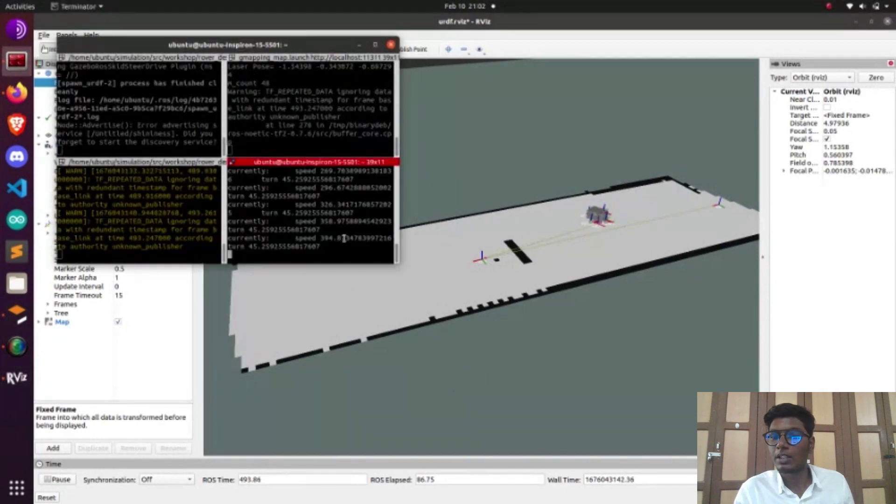
{"action": "key", "text": "ctrl+c"}
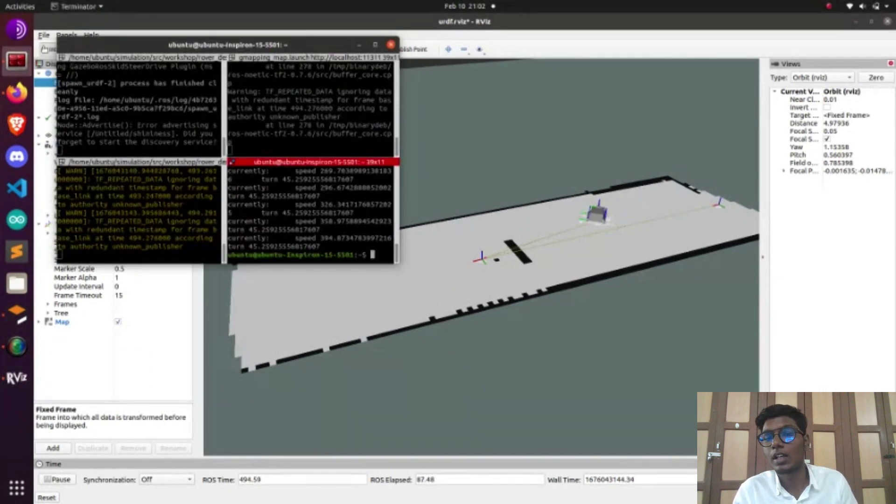
Start a rosrun map_server map_saver command, then cancel the long completion listing
{"action": "type", "text": "rosrun"}
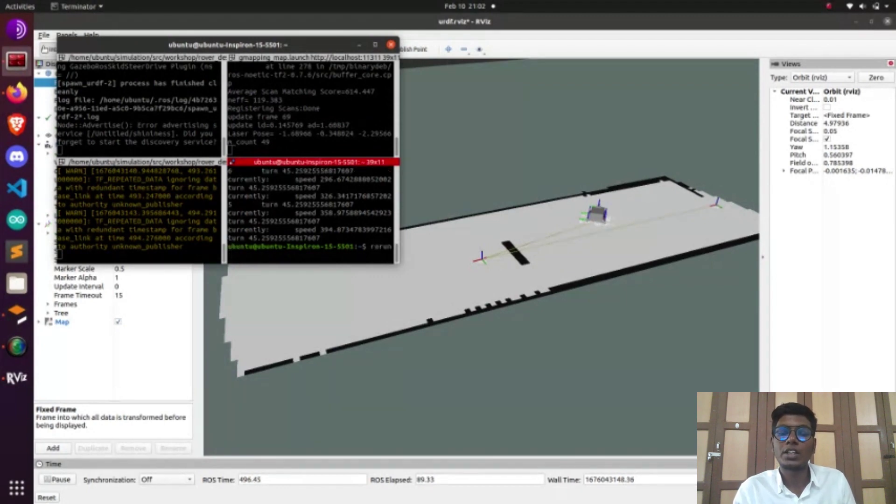
{"action": "key", "text": "BackSpace"}
{"action": "key", "text": "BackSpace"}
{"action": "key", "text": "BackSpace"}
{"action": "key", "text": "BackSpace"}
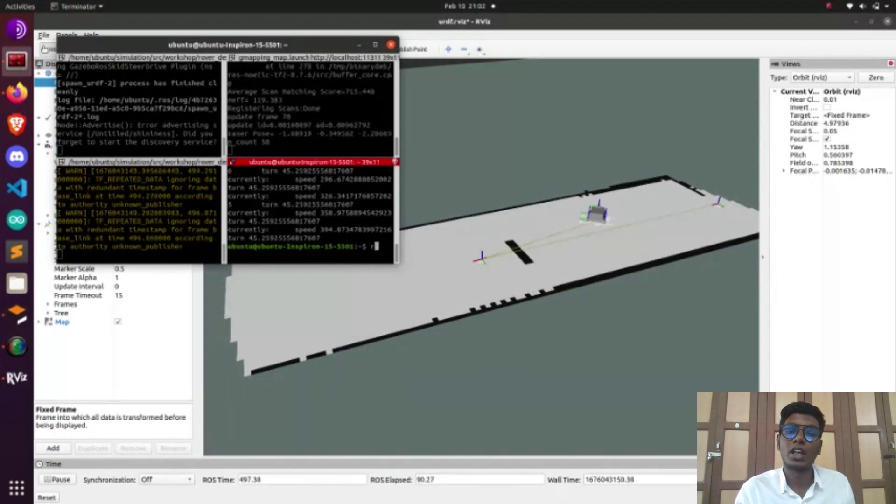
{"action": "type", "text": "osrun"}
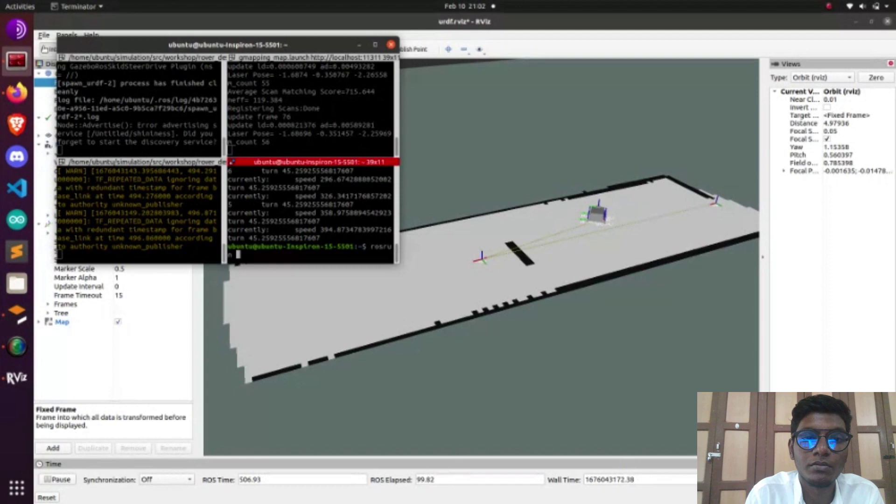
{"action": "type", "text": "map"}
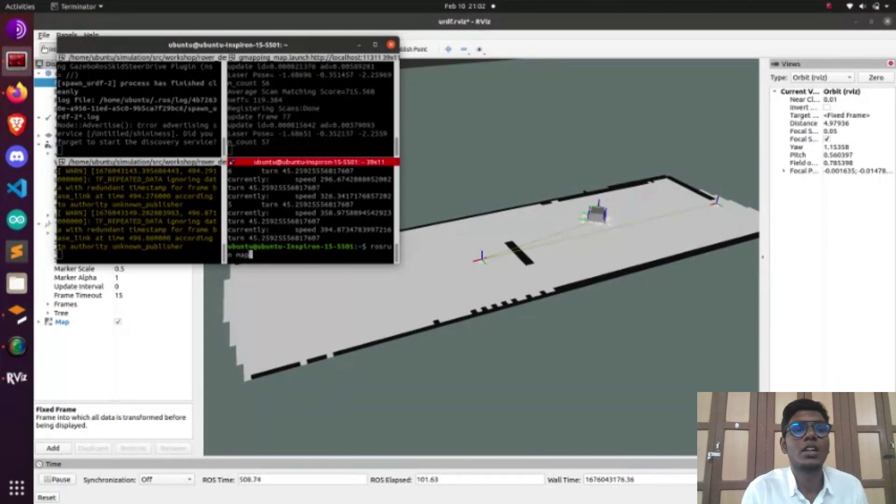
{"action": "type", "text": "_"}
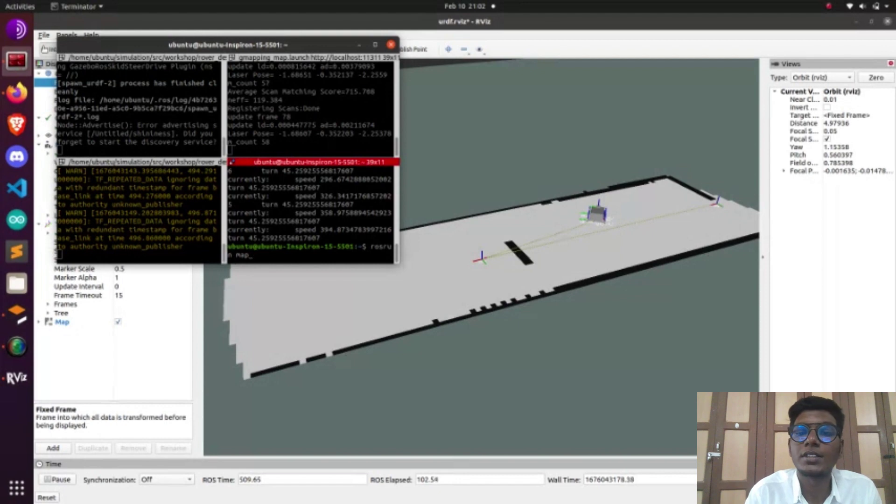
{"action": "type", "text": "se"}
{"action": "key", "text": "Tab"}
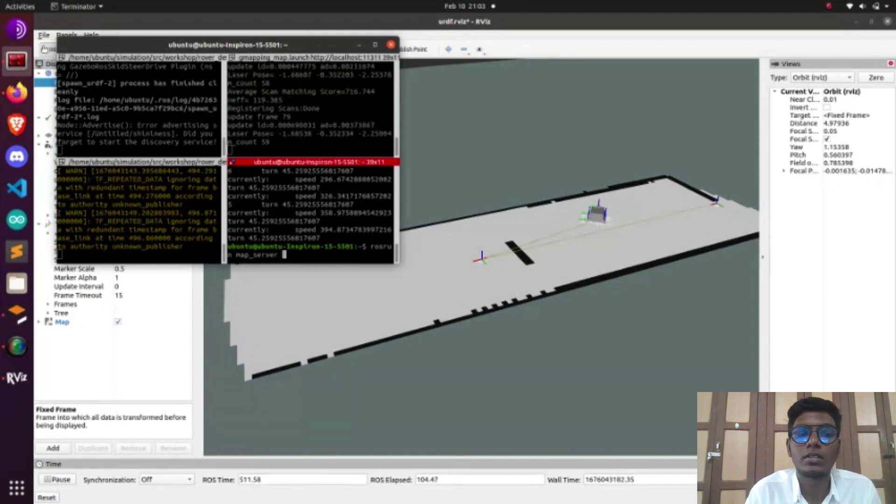
{"action": "type", "text": "map_sa"}
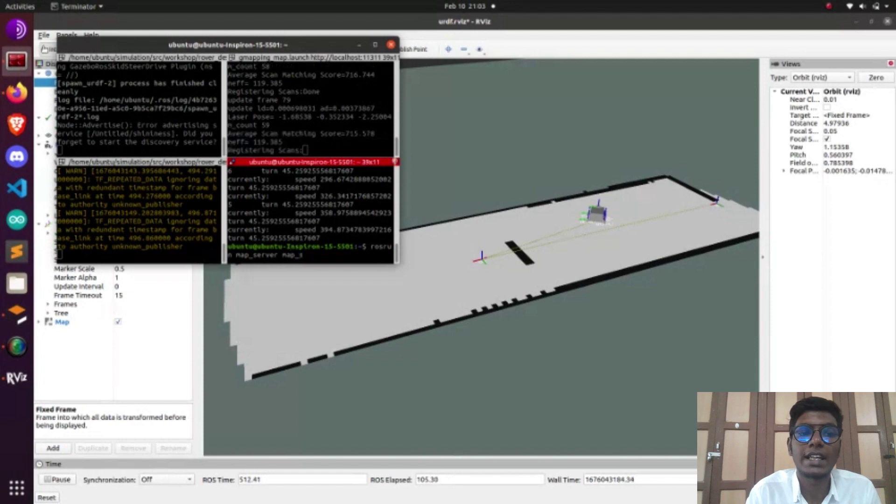
{"action": "key", "text": "Tab"}
{"action": "key", "text": "Tab"}
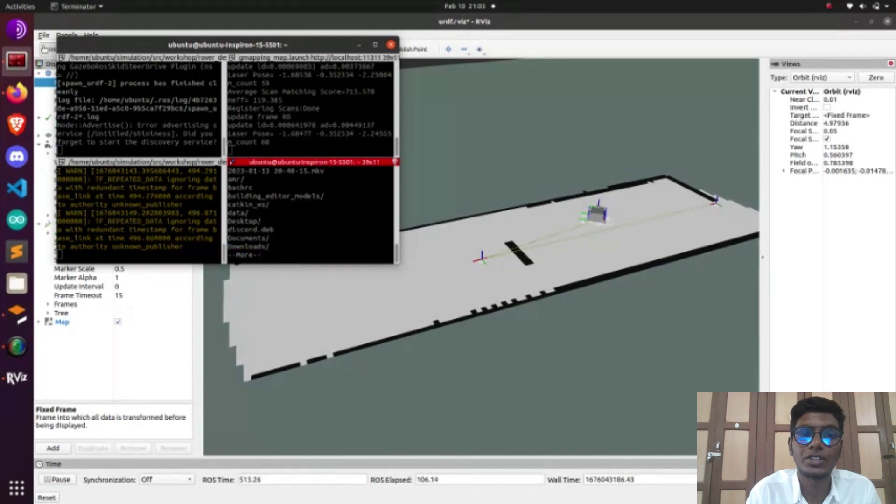
{"action": "key", "text": "ctrl+c"}
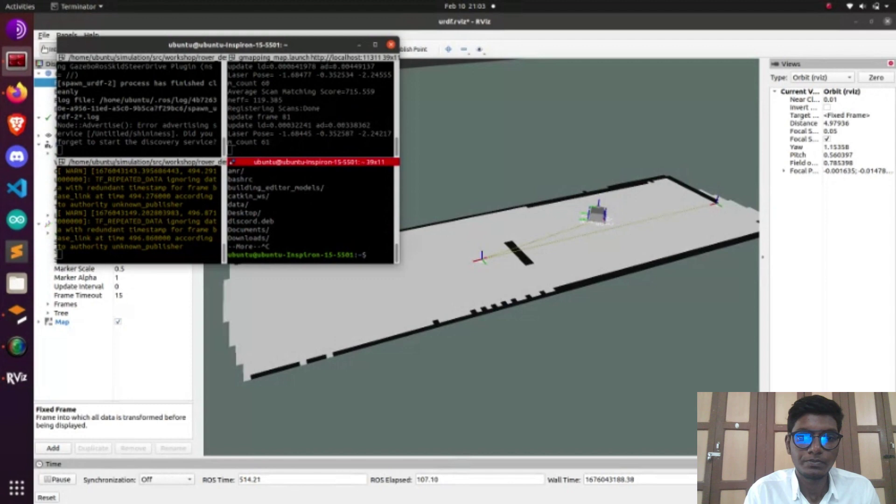
{"action": "key", "text": "Up"}
{"action": "key", "text": "Down"}
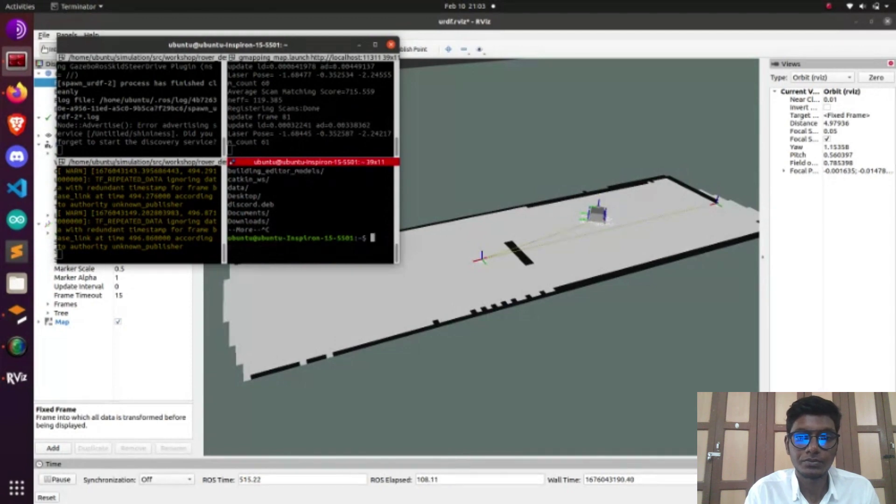
Type 'rosrun map_server map_saver -f simulation/src/workshop/rover_description/map' without running it
{"action": "type", "text": "rosrun"}
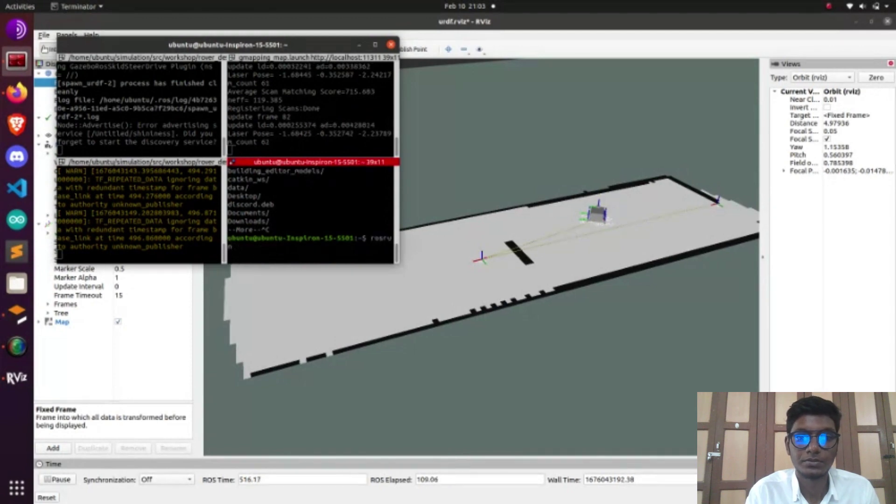
{"action": "type", "text": " map"}
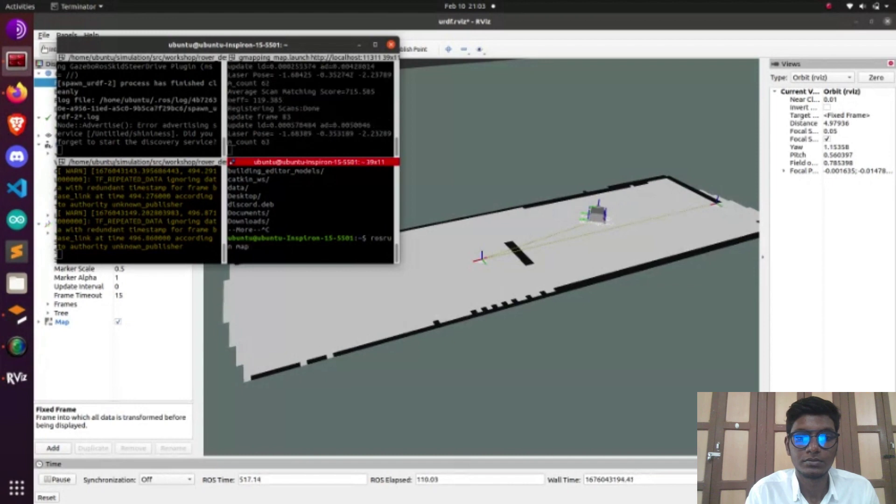
{"action": "type", "text": "_ser"}
{"action": "key", "text": "Tab"}
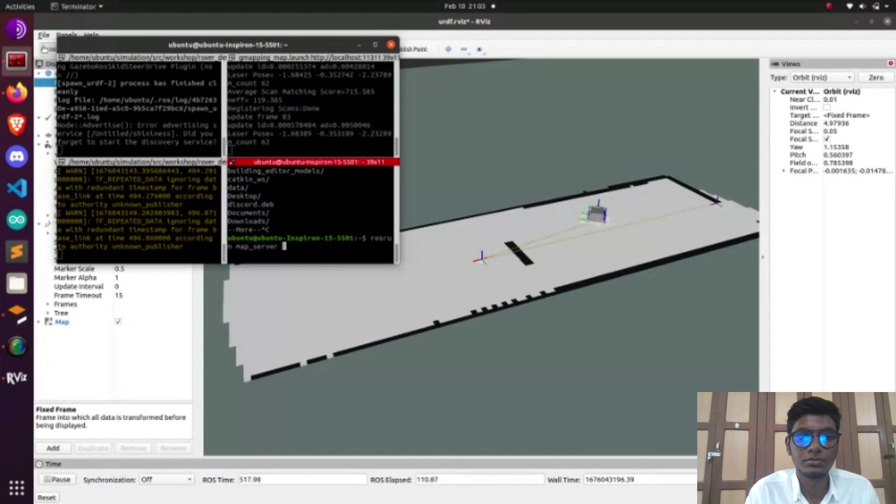
{"action": "type", "text": "ma"}
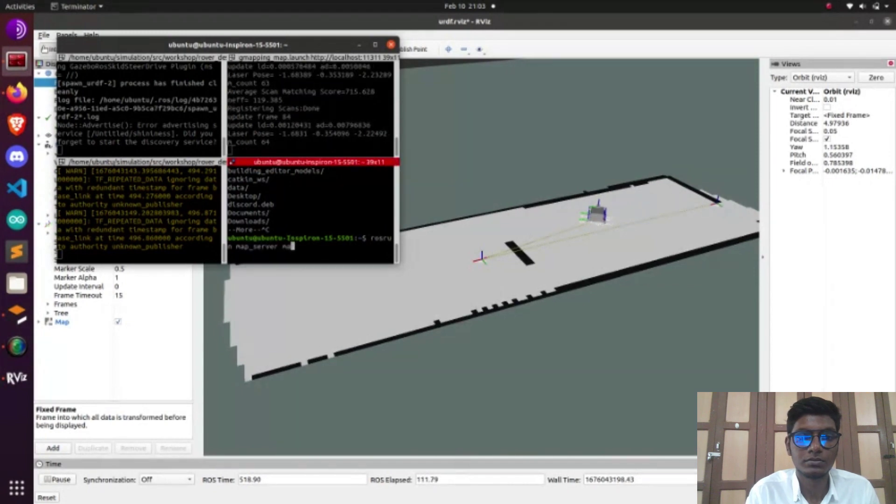
{"action": "type", "text": "p_saver"}
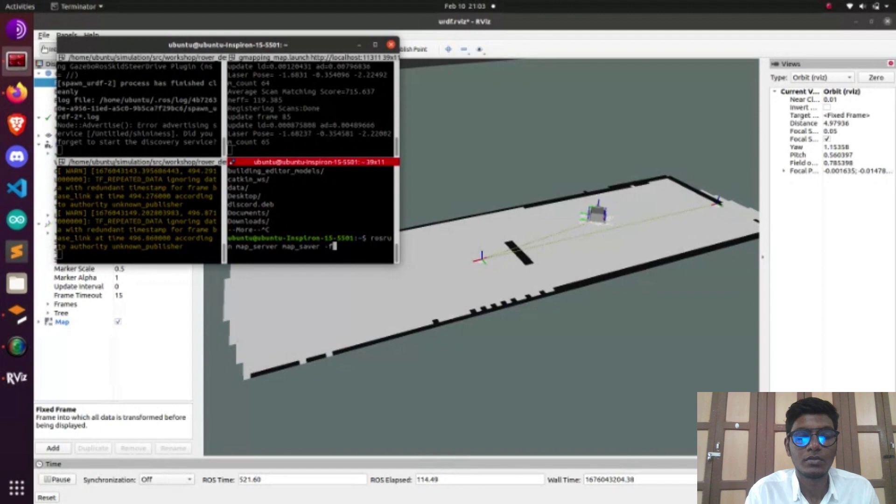
{"action": "type", "text": "-f simulation/"}
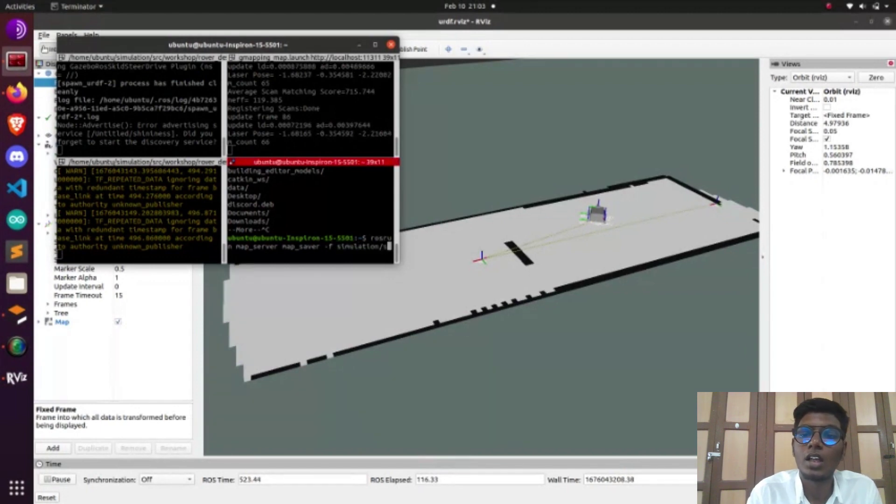
{"action": "type", "text": "src/ro"}
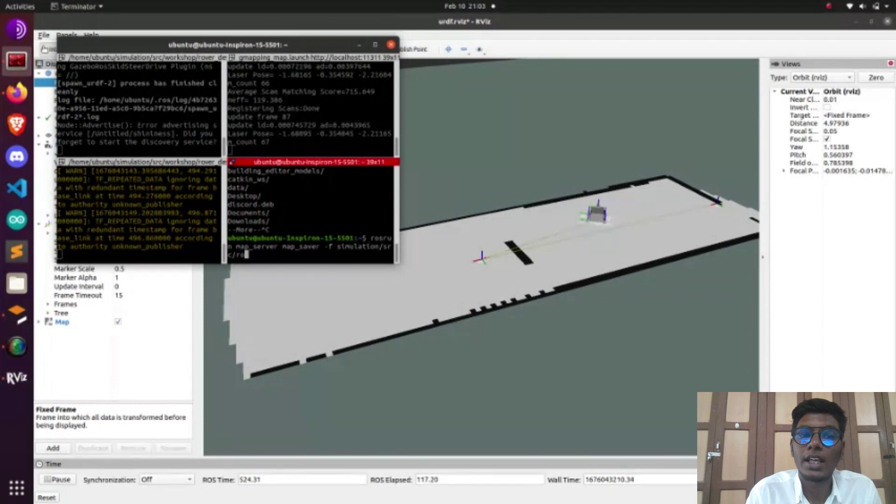
{"action": "key", "text": "BackSpace"}
{"action": "key", "text": "BackSpace"}
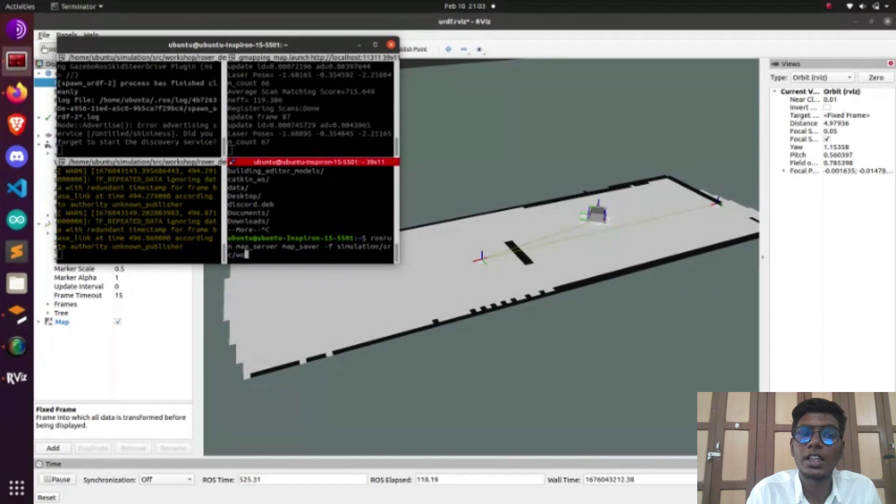
{"action": "type", "text": "wo"}
{"action": "key", "text": "Tab"}
{"action": "type", "text": "r"}
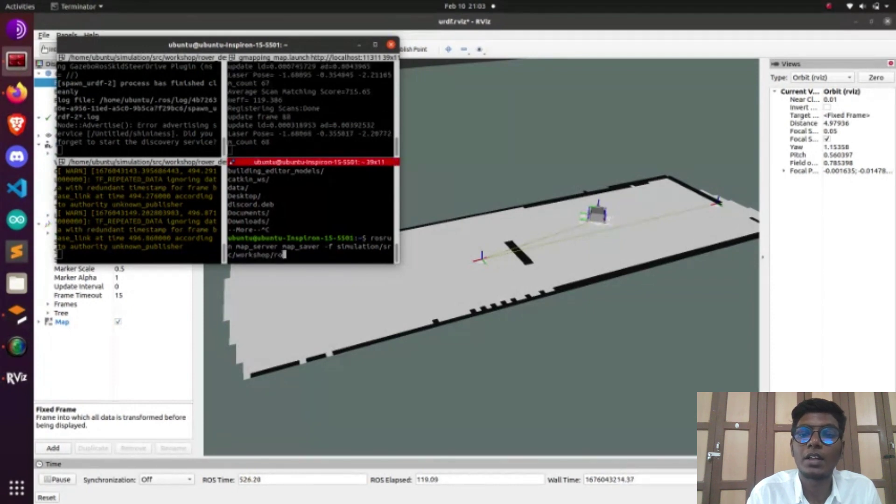
{"action": "type", "text": "o"}
{"action": "key", "text": "Tab"}
{"action": "type", "text": "m"}
{"action": "key", "text": "Tab"}
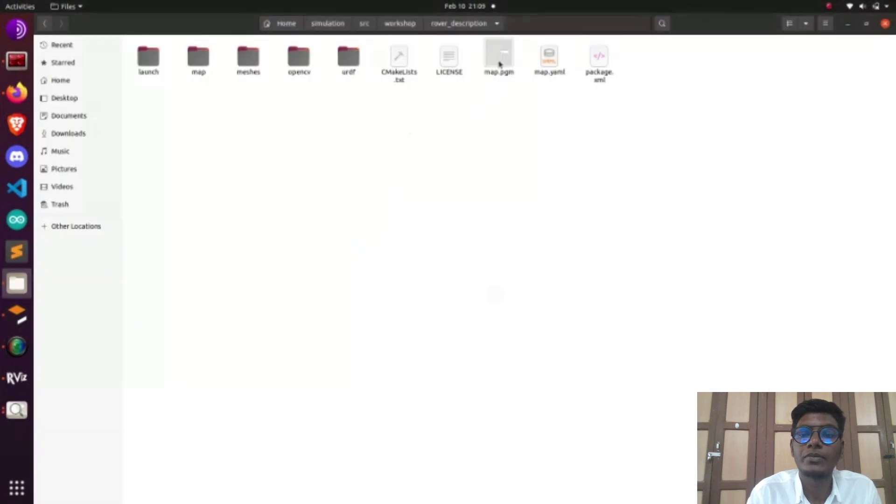
Open map.pgm from the map and workshop folders in Image Viewer, then close the duplicate window
{"action": "left_click", "coordinate": [500, 60]}
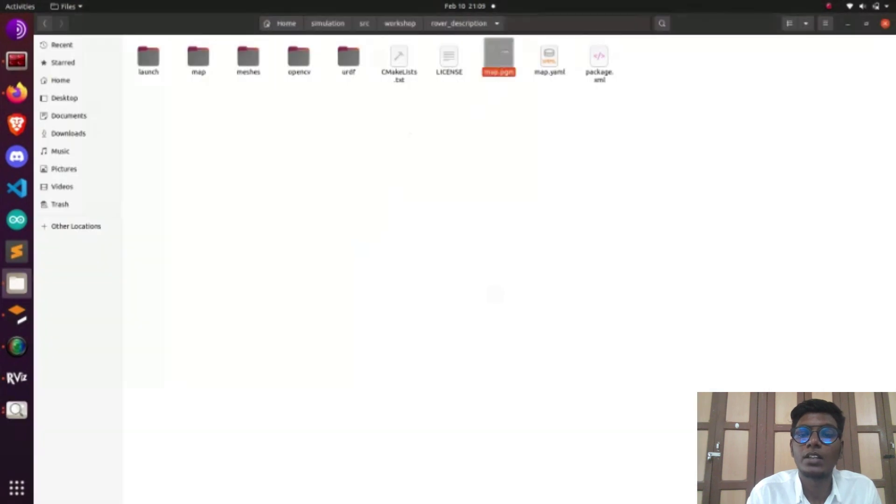
{"action": "double_click", "coordinate": [499, 63]}
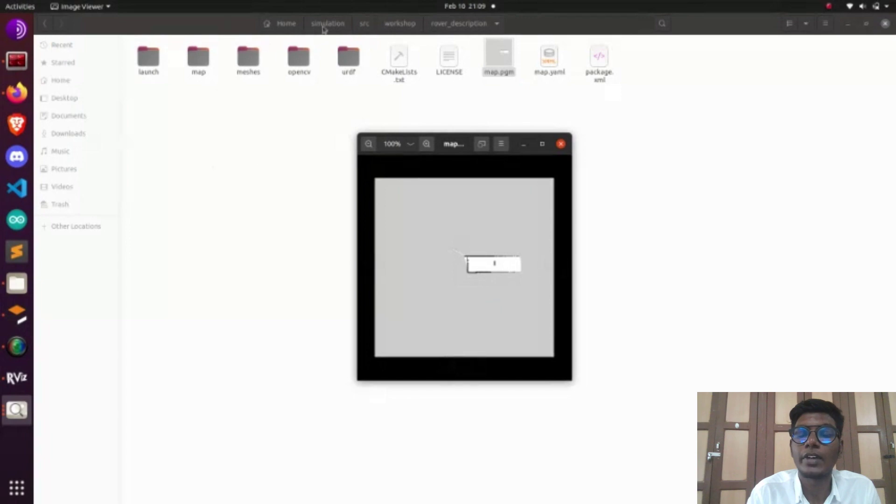
{"action": "left_click", "coordinate": [406, 25]}
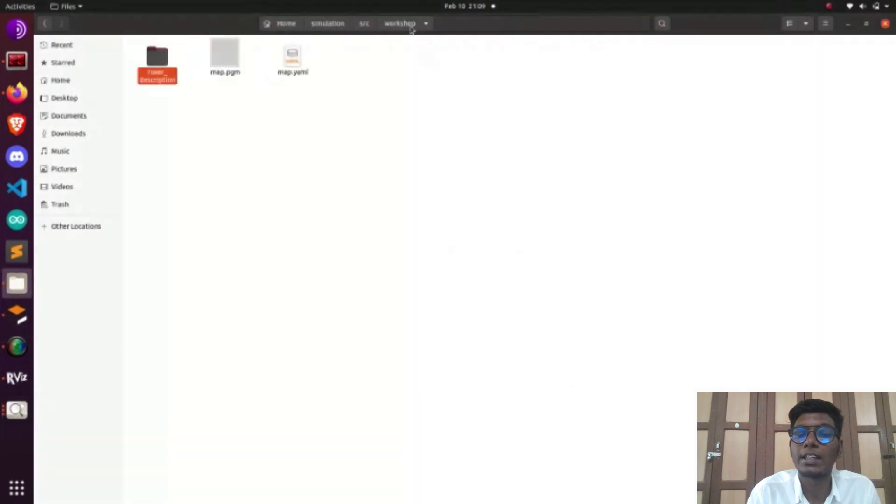
{"action": "left_click", "coordinate": [232, 61]}
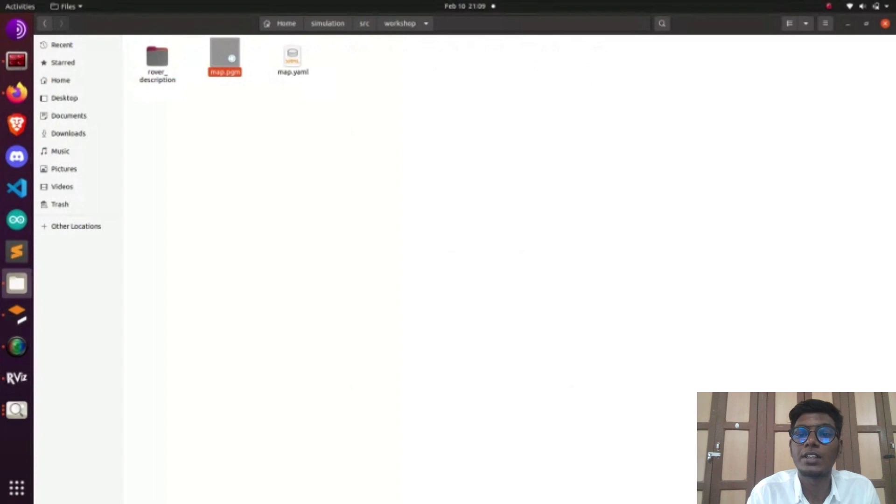
{"action": "double_click", "coordinate": [231, 59]}
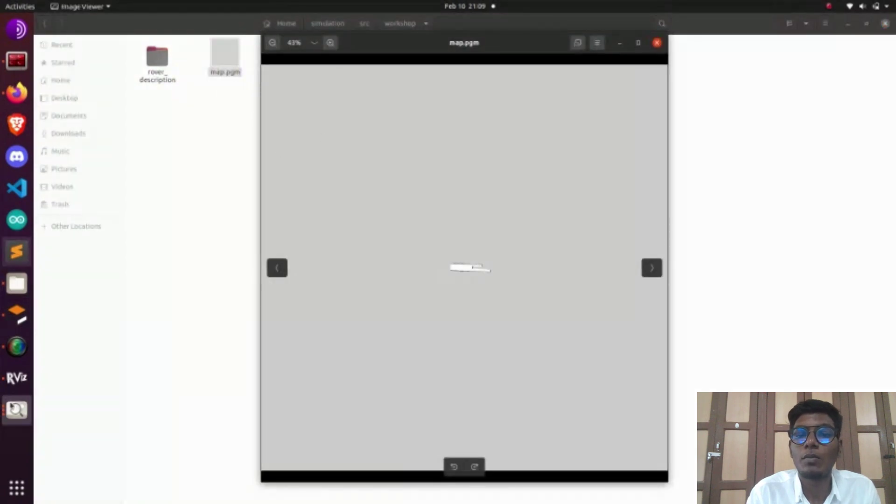
{"action": "left_click", "coordinate": [10, 422]}
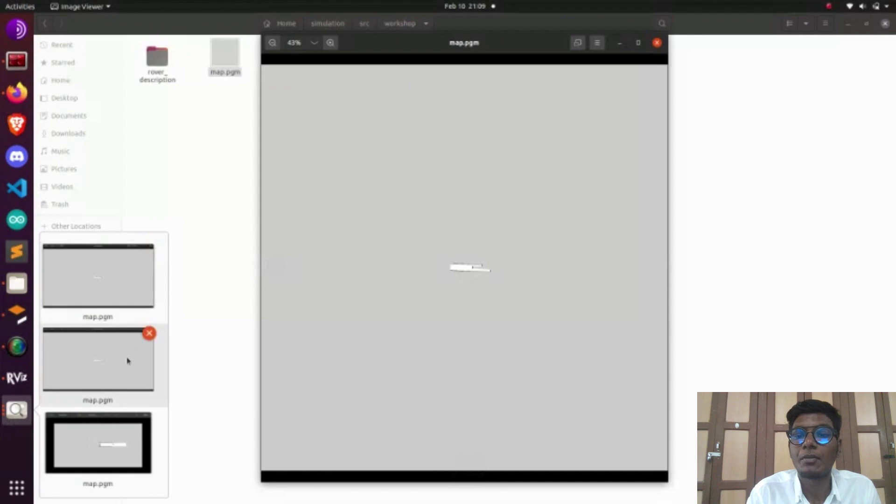
{"action": "left_click", "coordinate": [149, 333]}
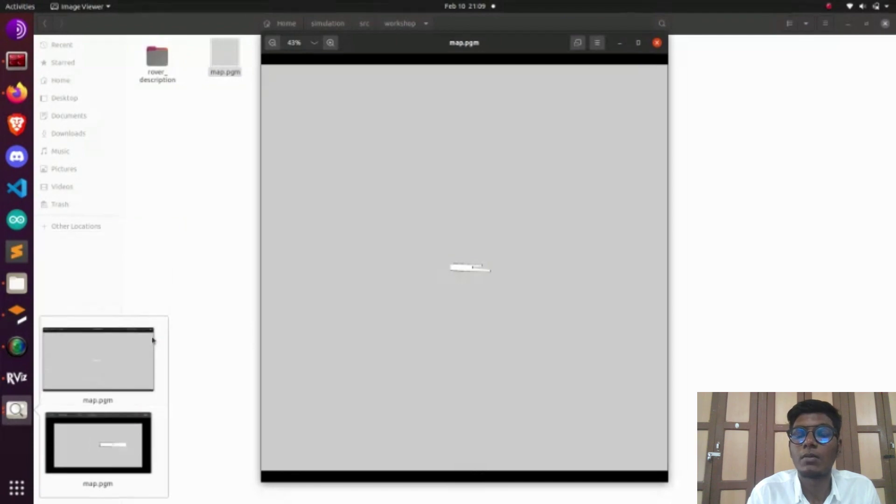
Bring the second map.pgm window forward, move the smaller one right and shrink the larger one
{"action": "left_click", "coordinate": [128, 427]}
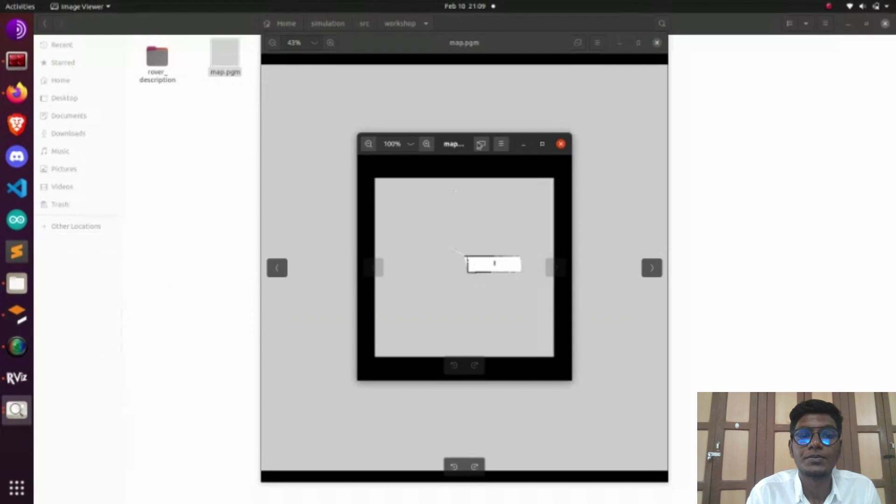
{"action": "left_click_drag", "start_coordinate": [456, 144], "coordinate": [755, 96]}
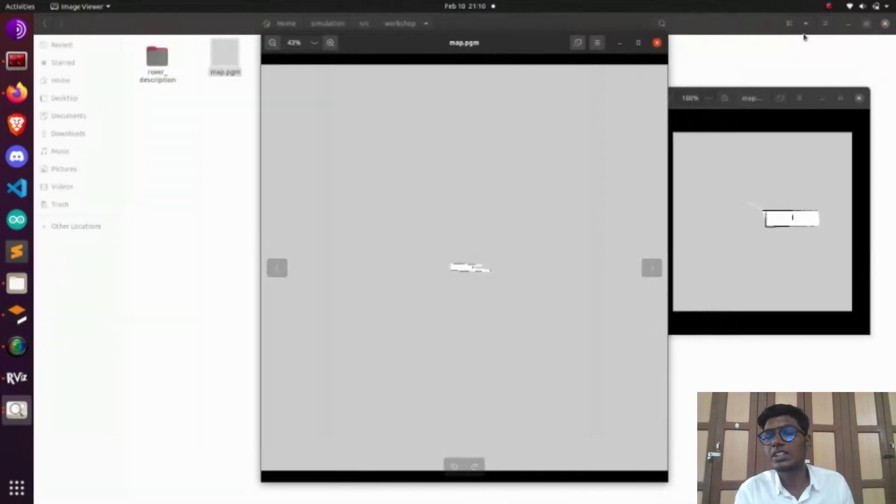
{"action": "left_click_drag", "start_coordinate": [667, 36], "coordinate": [542, 167]}
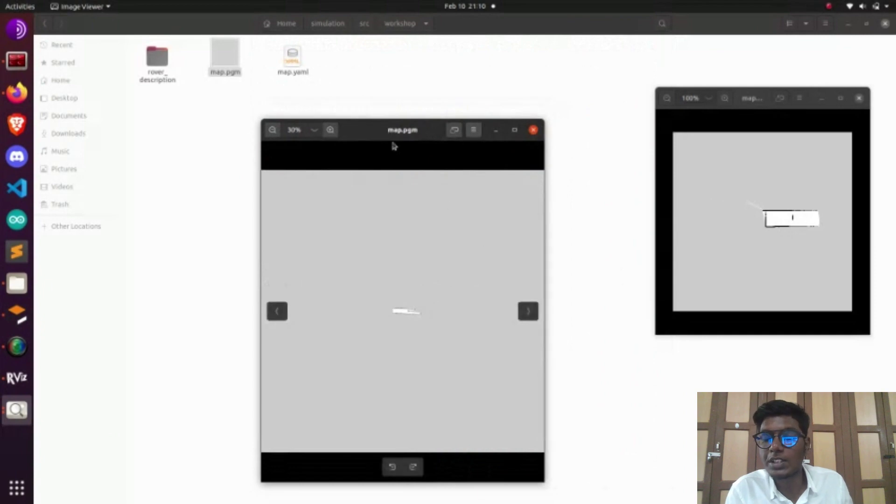
Zoom the gmapping map into its corridor, settling at 200%
{"action": "left_click", "coordinate": [329, 130]}
{"action": "left_click", "coordinate": [329, 130]}
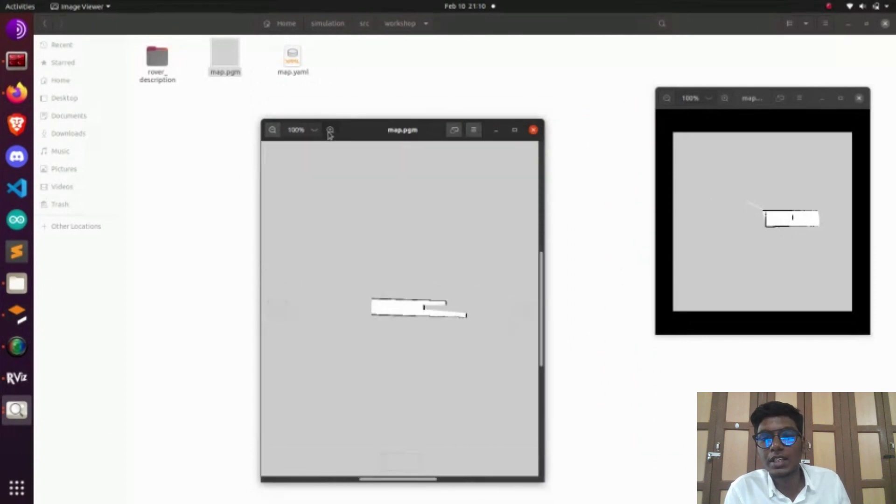
{"action": "left_click", "coordinate": [330, 130]}
{"action": "left_click", "coordinate": [273, 130]}
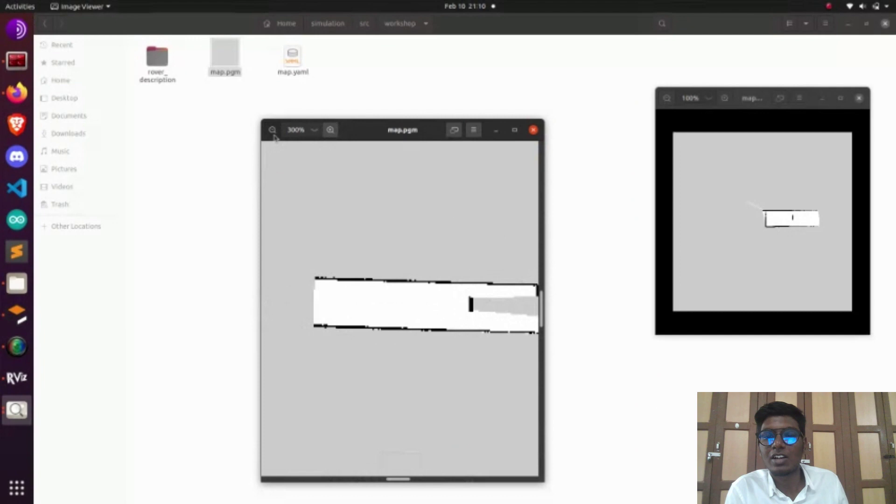
{"action": "left_click", "coordinate": [273, 130]}
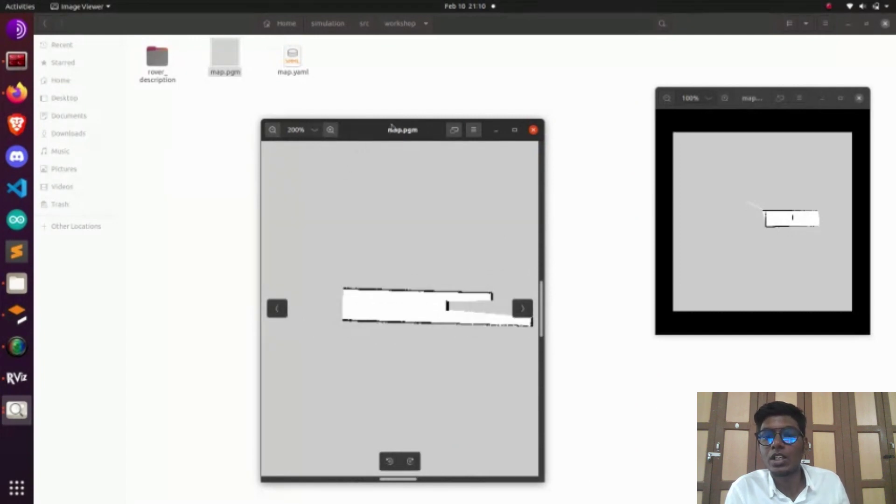
Arrange the two map.pgm windows side by side, shrinking the gmapping window further
{"action": "left_click_drag", "start_coordinate": [392, 126], "coordinate": [311, 93]}
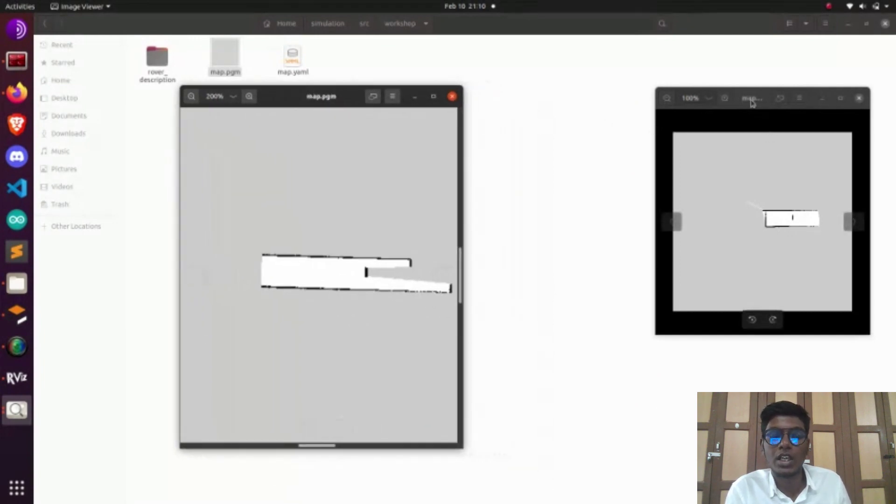
{"action": "left_click_drag", "start_coordinate": [751, 103], "coordinate": [562, 119]}
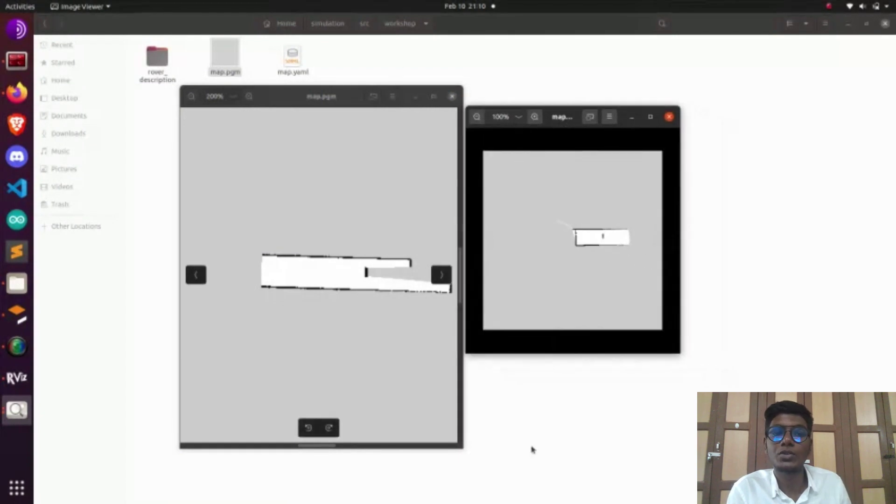
{"action": "left_click_drag", "start_coordinate": [461, 445], "coordinate": [436, 340]}
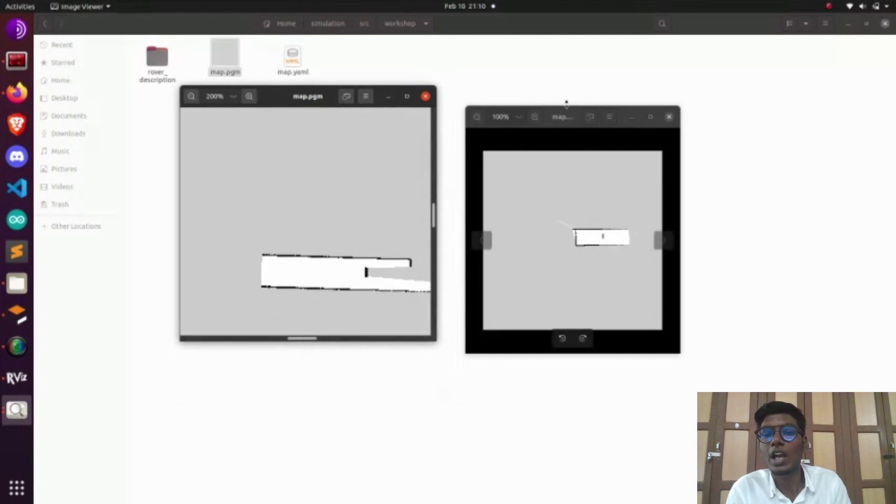
{"action": "left_click_drag", "start_coordinate": [562, 117], "coordinate": [532, 97]}
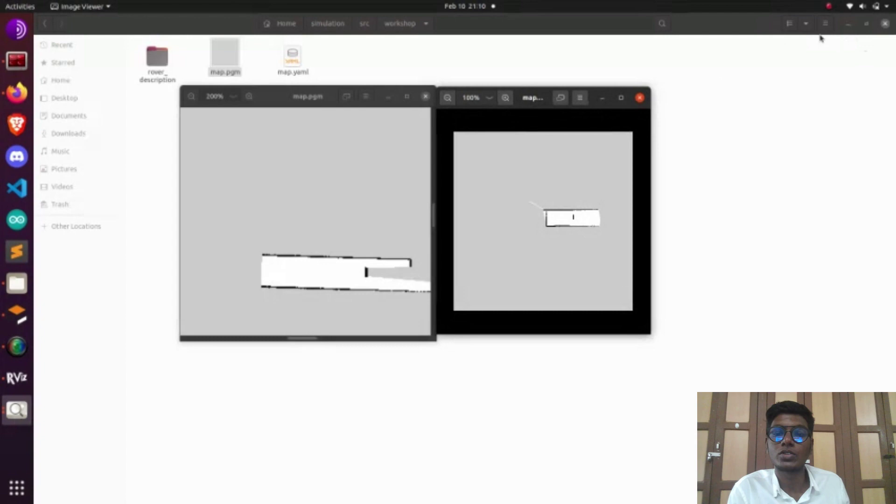
Open the workshop map.yaml in Text Editor from Files
{"action": "left_click", "coordinate": [866, 23]}
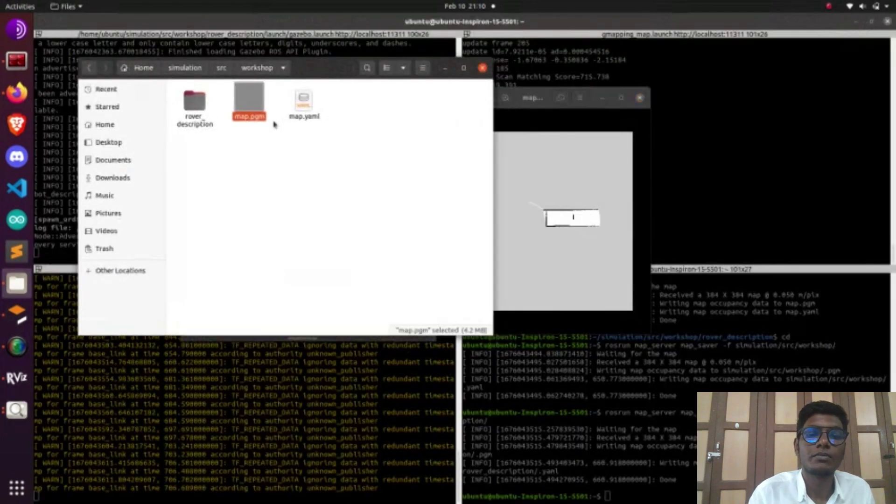
{"action": "left_click", "coordinate": [304, 103]}
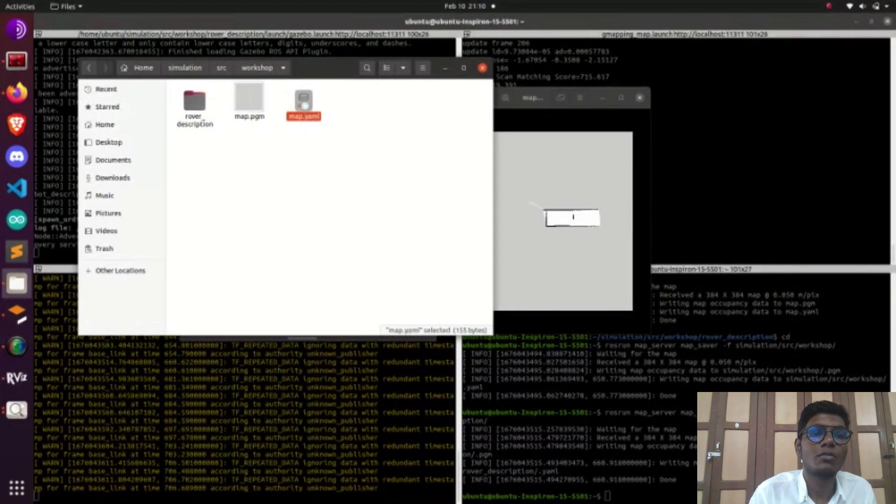
{"action": "double_click", "coordinate": [304, 104]}
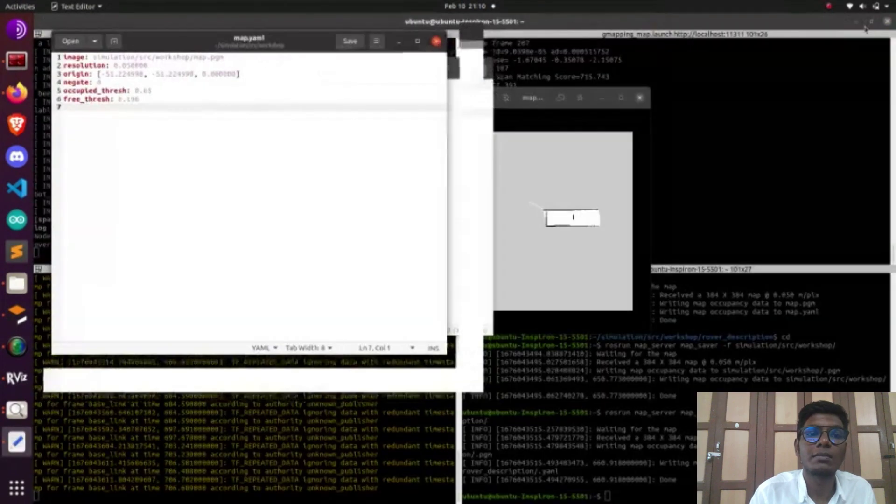
Shrink the editor and open rover_description's map.yaml as a second tab
{"action": "left_click", "coordinate": [866, 23]}
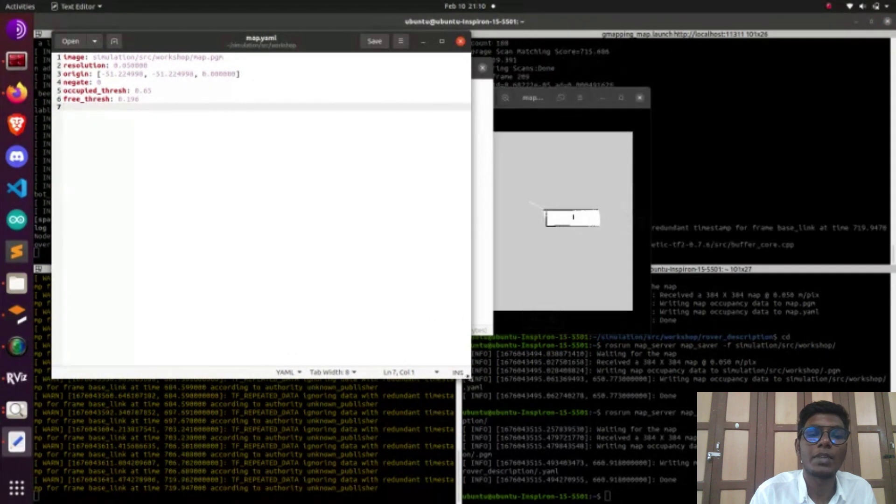
{"action": "left_click_drag", "start_coordinate": [414, 324], "coordinate": [279, 217]}
{"action": "left_click", "coordinate": [364, 270]}
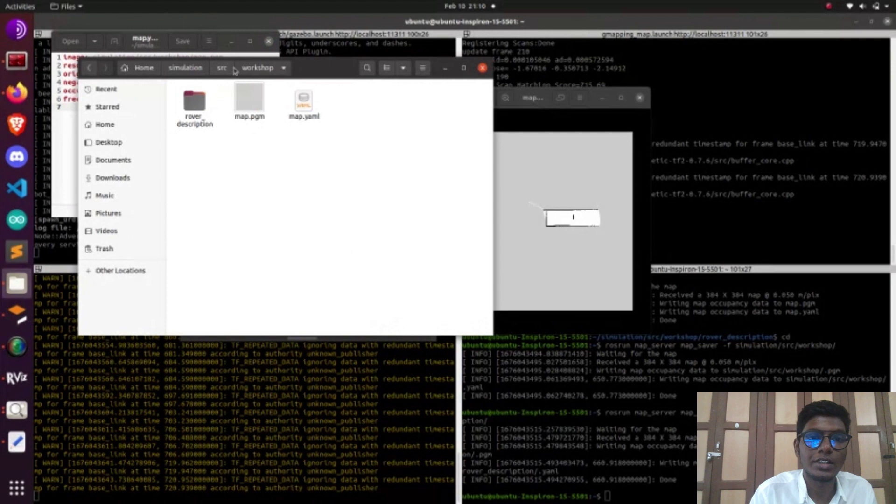
{"action": "double_click", "coordinate": [194, 101]}
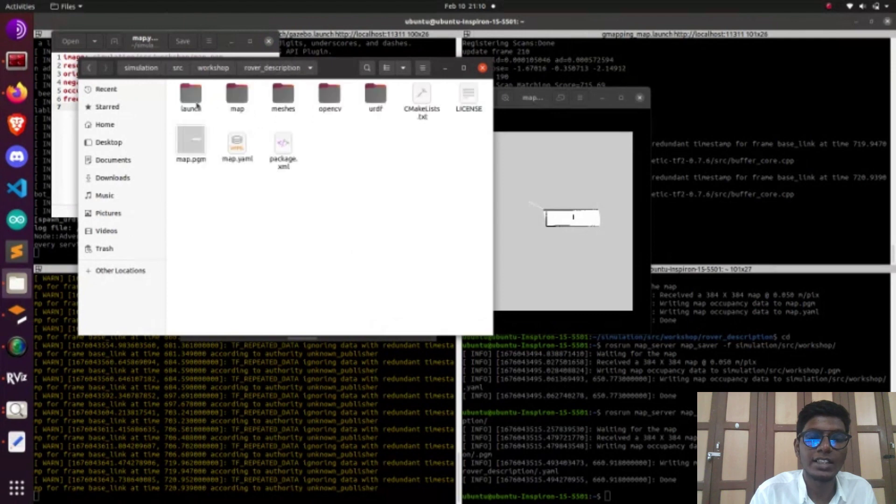
{"action": "left_click", "coordinate": [241, 148]}
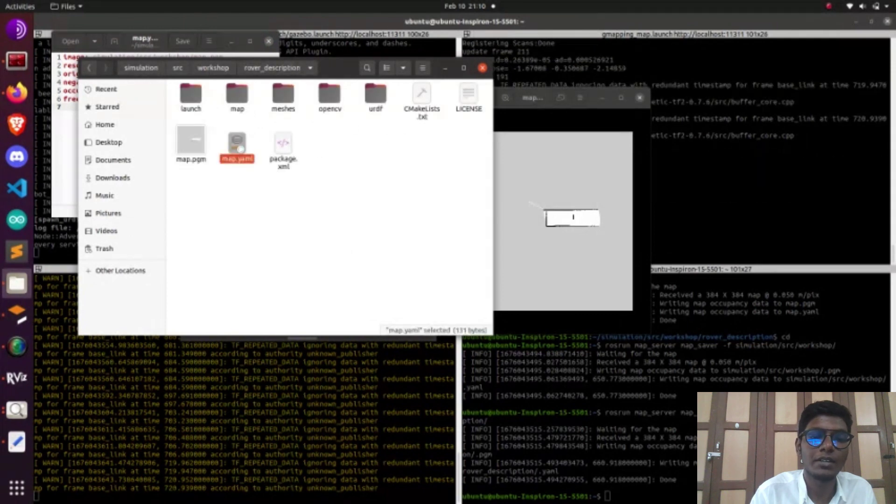
{"action": "key", "text": "Return"}
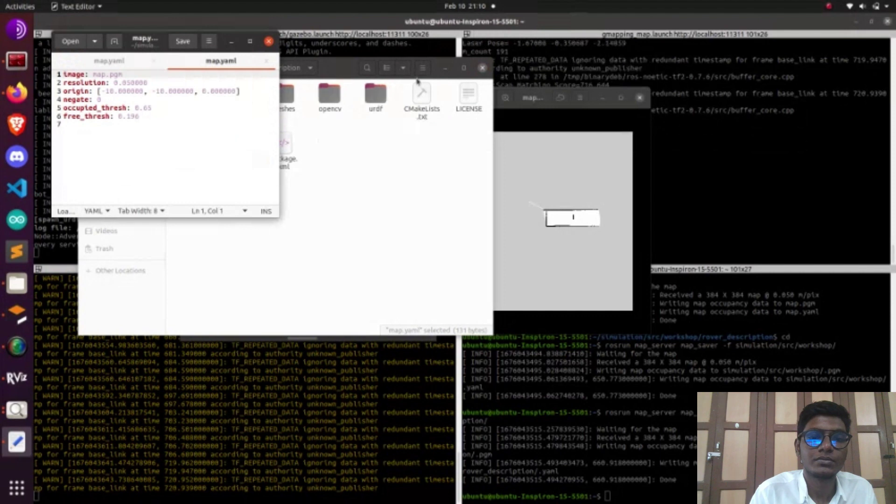
Open rover_description's map.pgm and move the map.yaml editor lower down
{"action": "left_click", "coordinate": [445, 72]}
{"action": "double_click", "coordinate": [189, 142]}
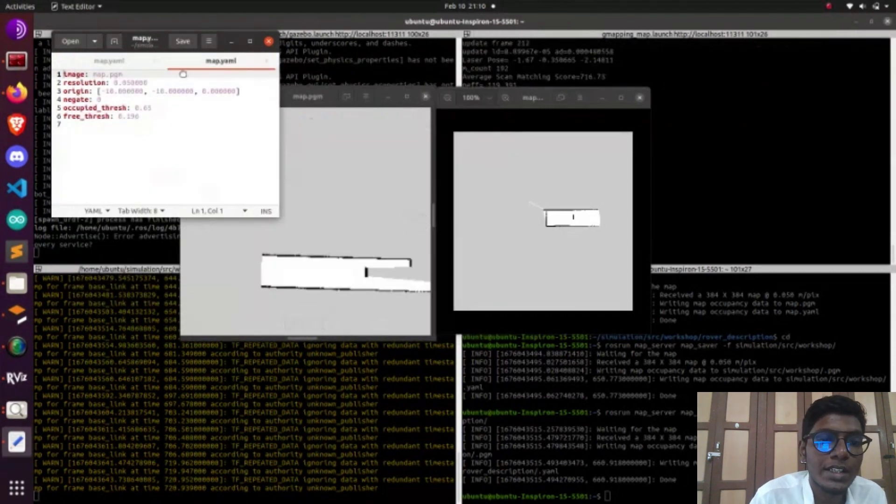
{"action": "left_click_drag", "start_coordinate": [151, 47], "coordinate": [235, 312]}
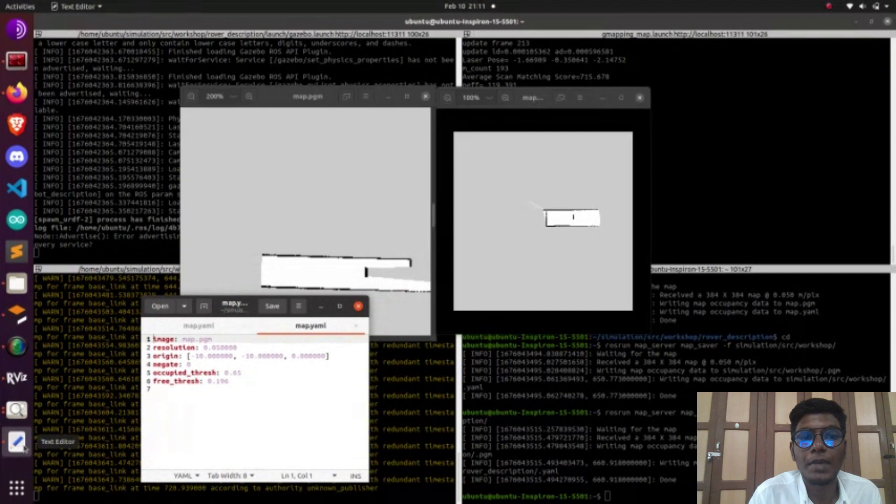
Return Files to the workshop folder and select its map.yaml
{"action": "left_click", "coordinate": [19, 285]}
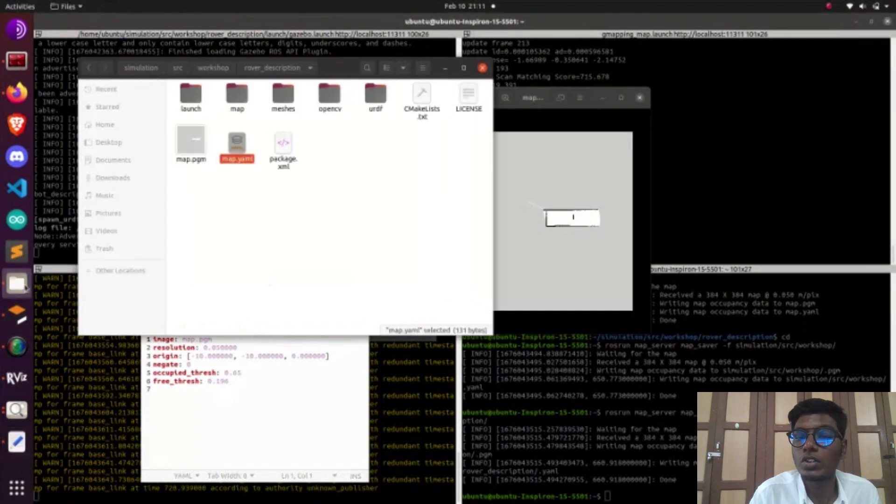
{"action": "left_click", "coordinate": [230, 70]}
{"action": "left_click", "coordinate": [304, 105]}
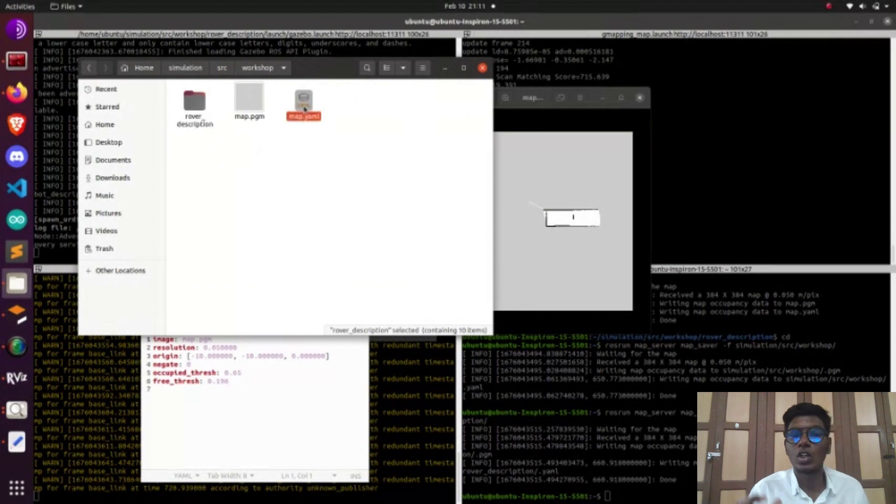
Open the workshop map.yaml in Text Editor, showing origin [-51.224998, -51.224998, 0]
{"action": "right_click", "coordinate": [304, 108]}
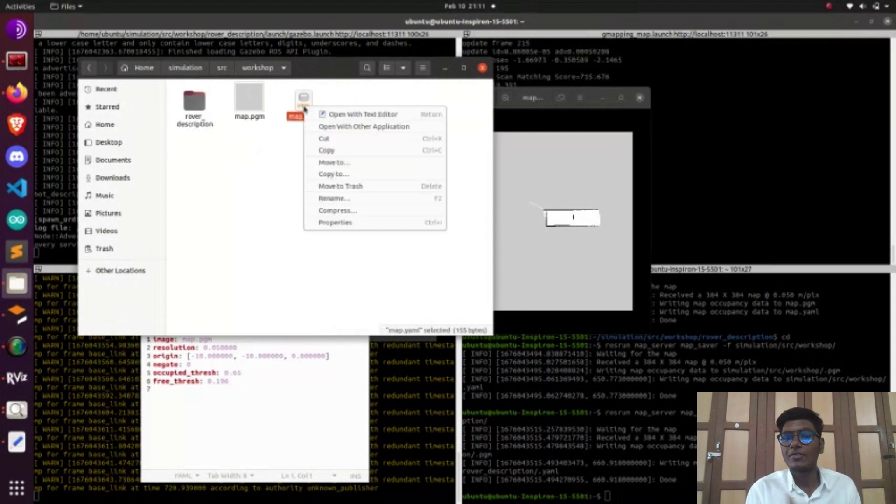
{"action": "left_click", "coordinate": [335, 126]}
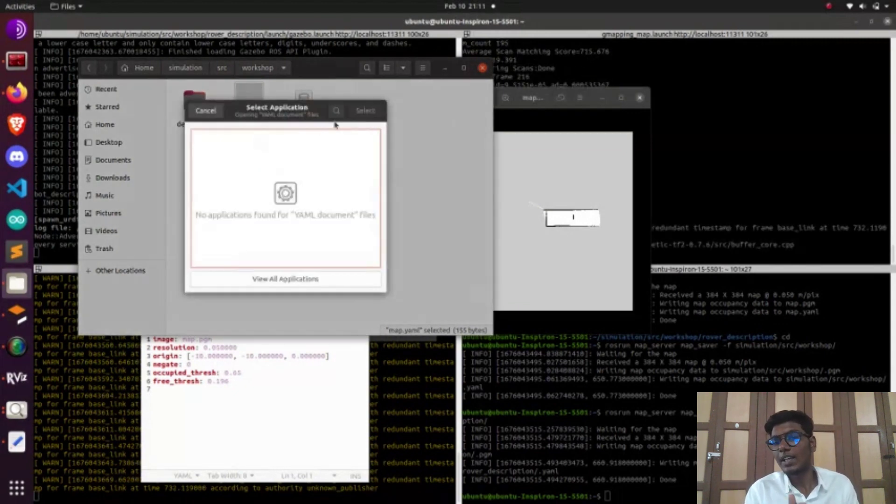
{"action": "left_click", "coordinate": [207, 111]}
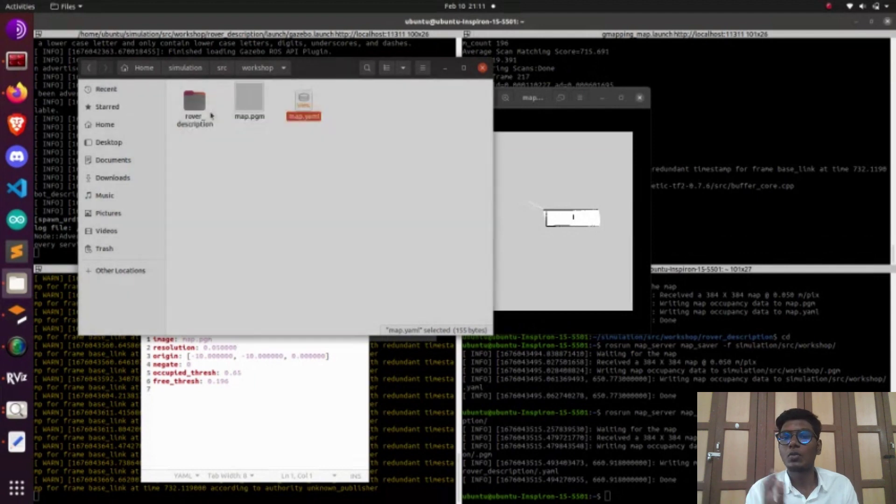
{"action": "key", "text": "Return"}
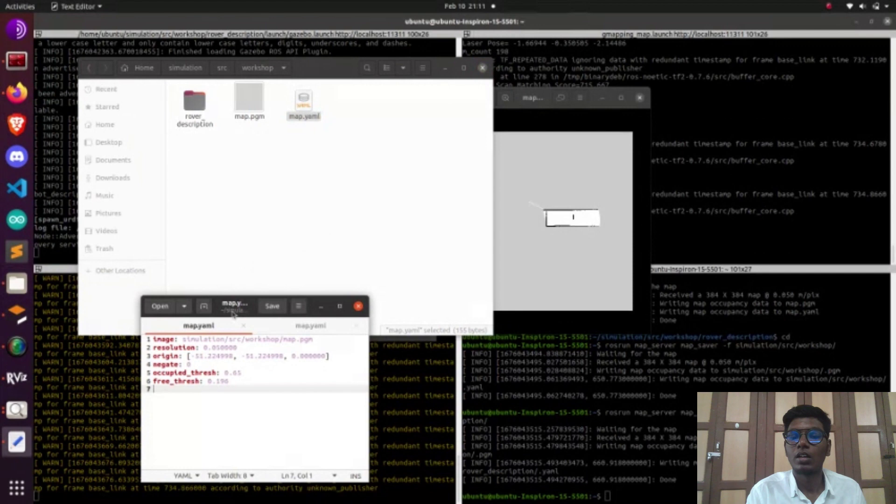
Detach rover_description's map.yaml into its own window, hide Files, and place both editors side by side
{"action": "left_click_drag", "start_coordinate": [233, 314], "coordinate": [310, 200]}
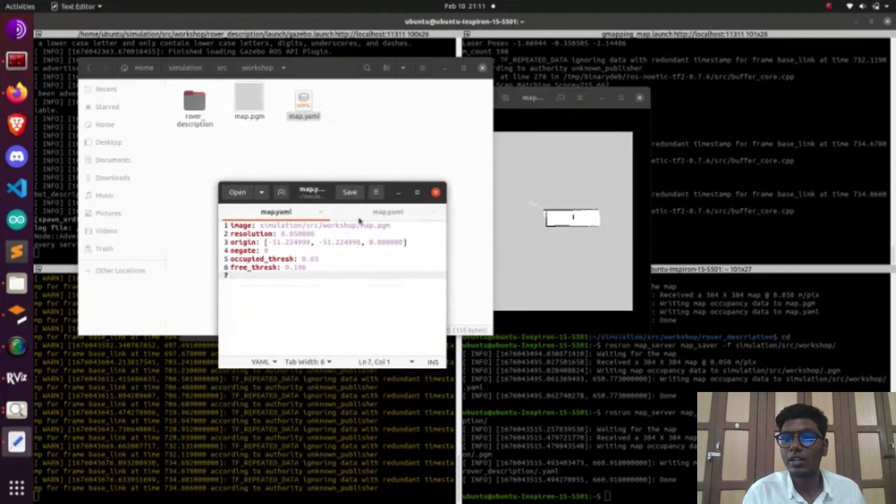
{"action": "left_click_drag", "start_coordinate": [373, 212], "coordinate": [480, 280]}
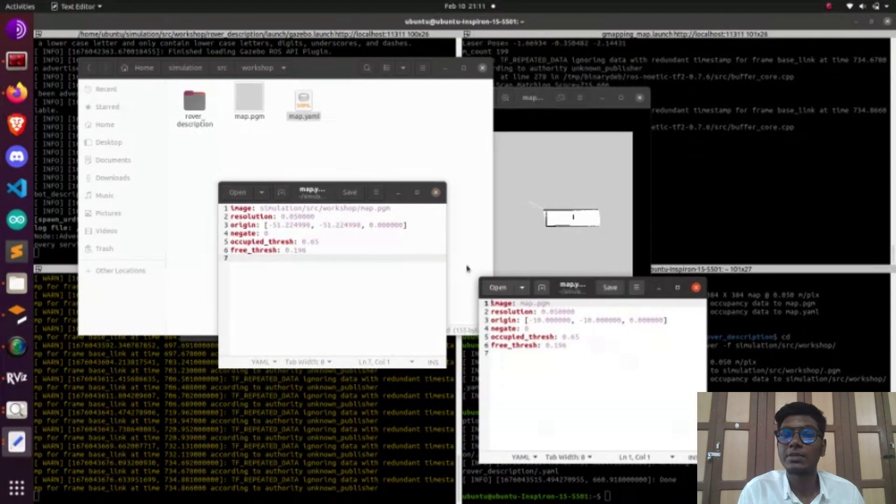
{"action": "left_click", "coordinate": [446, 69]}
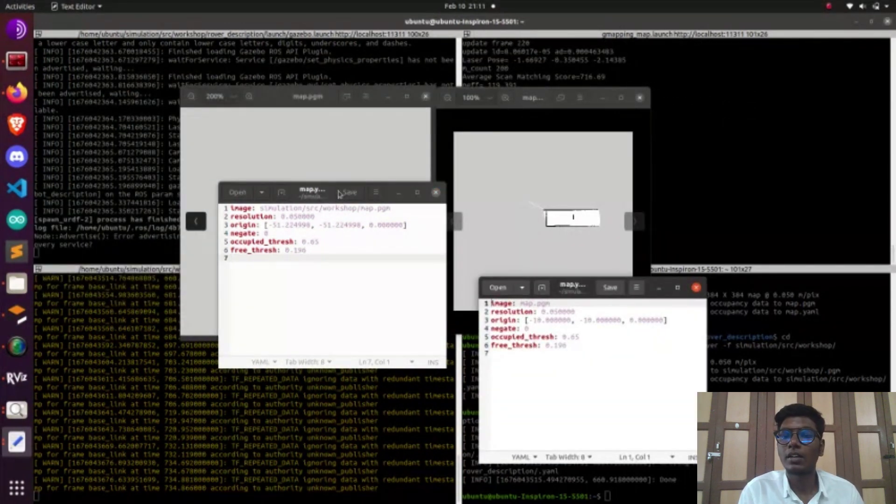
{"action": "left_click_drag", "start_coordinate": [339, 194], "coordinate": [366, 289]}
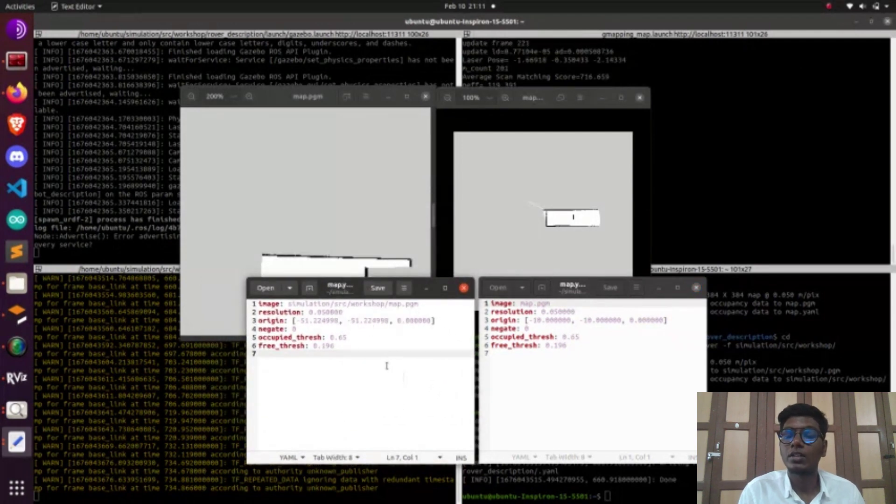